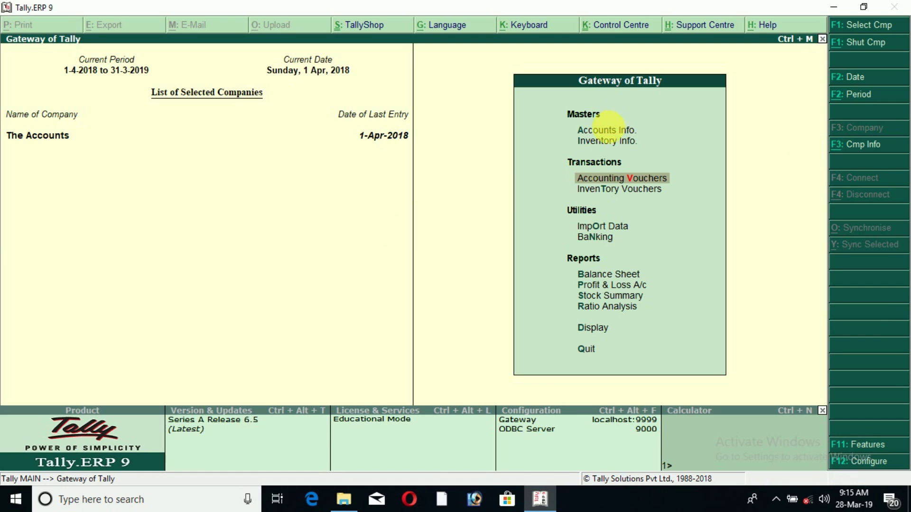
- View the single ledger creation form under Accounts Info, then leave it
left_click(609, 130)
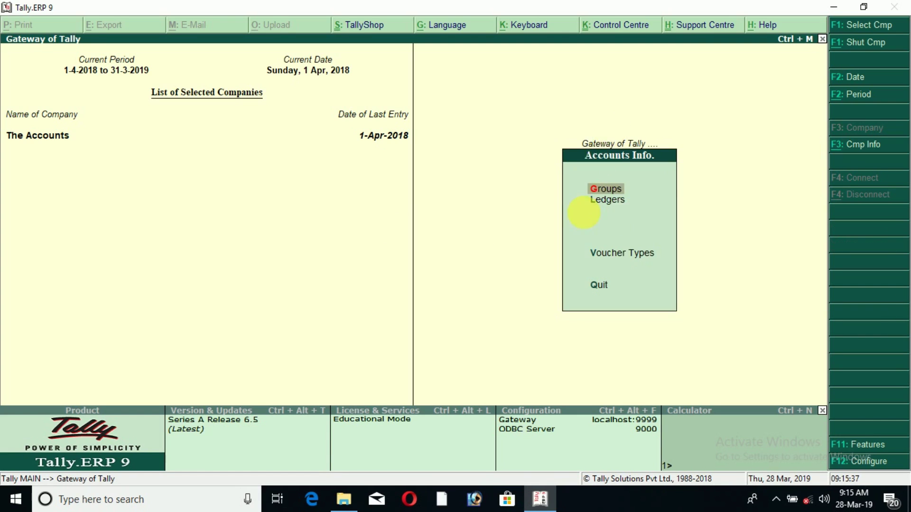
left_click(609, 202)
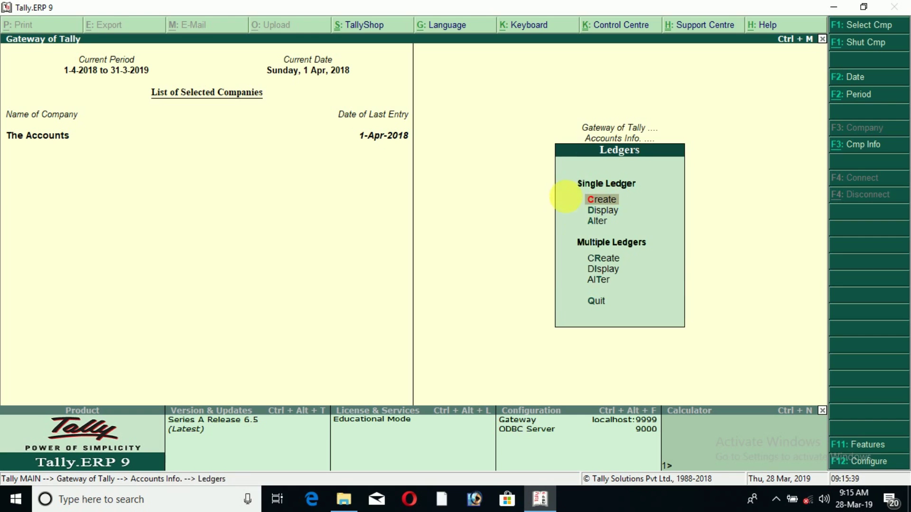
left_click(603, 200)
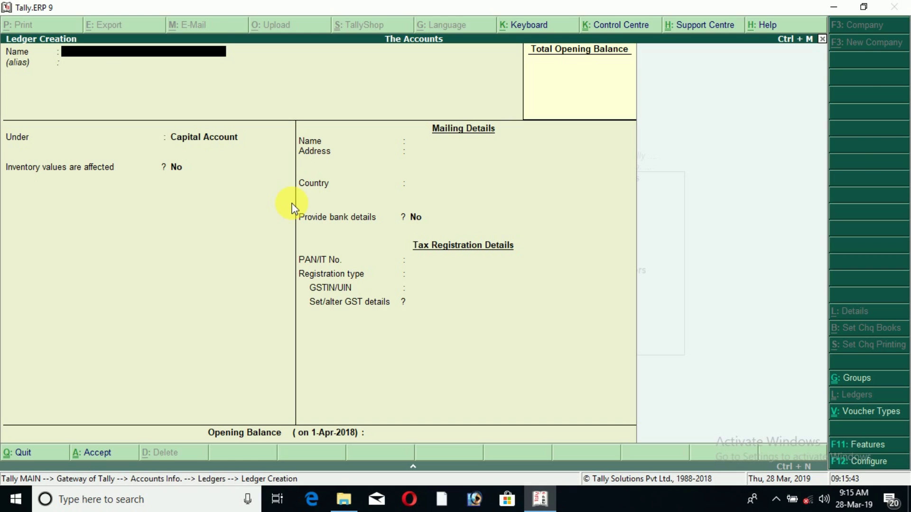
key("Escape")
key("Escape")
key("Escape")
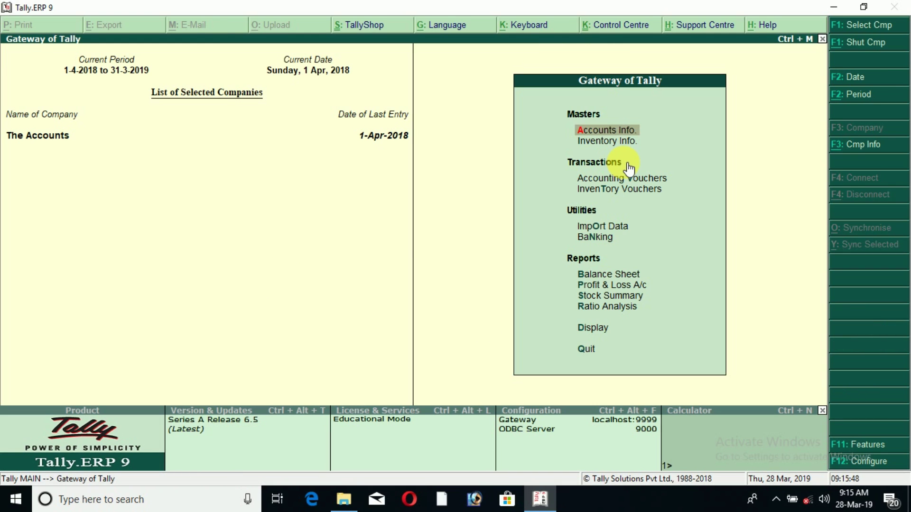
- View the stock item creation form under Inventory Info and quit without saving
left_click(609, 141)
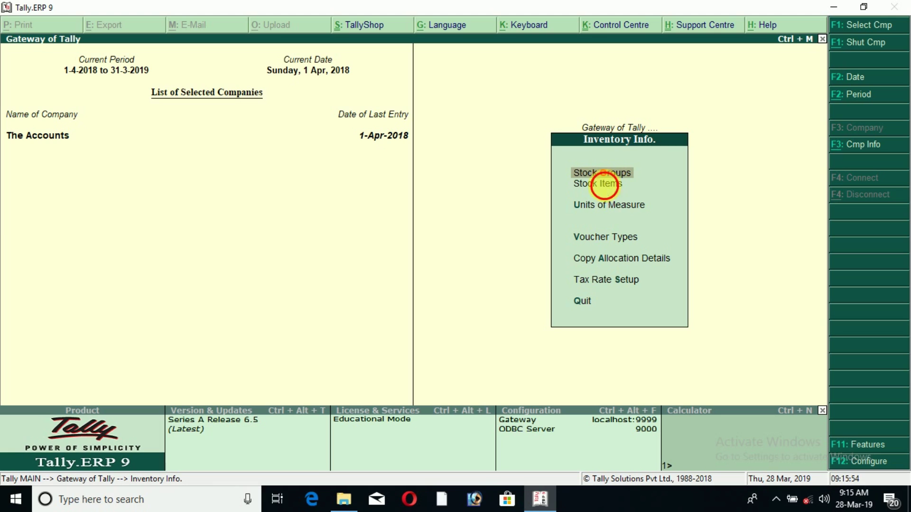
left_click(608, 184)
left_click(572, 201)
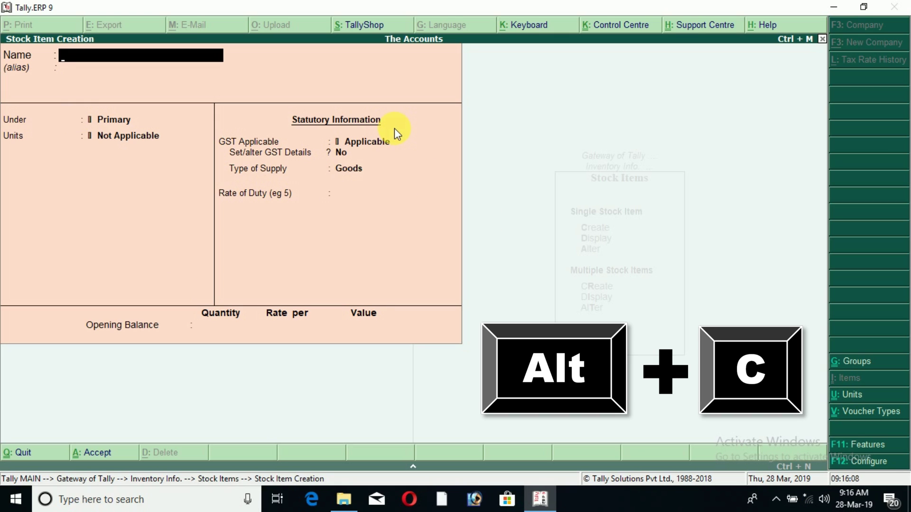
key("Escape")
key("y")
- Open Accounting Vouchers to a new Payment voucher No. 4
key("Escape")
key("Escape")
key("Up")
key("Down")
key("Down")
key("Down")
key("Up")
key("Return")
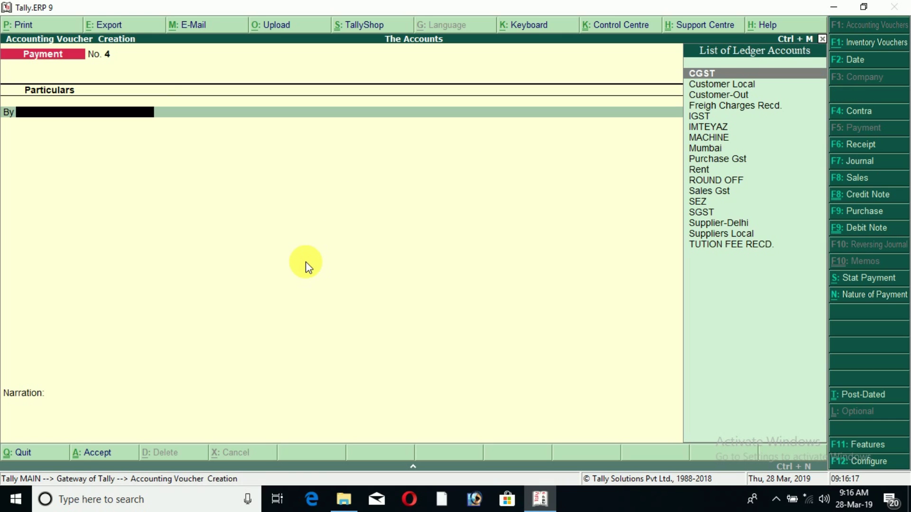
- Switch to Sales voucher No. 13 with voucher class Not Applicable
key("F8")
key("Return")
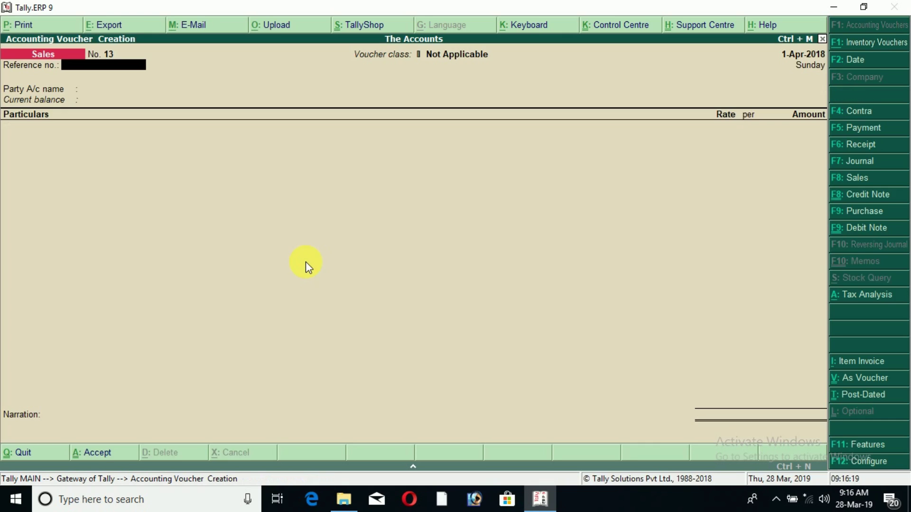
key("Return")
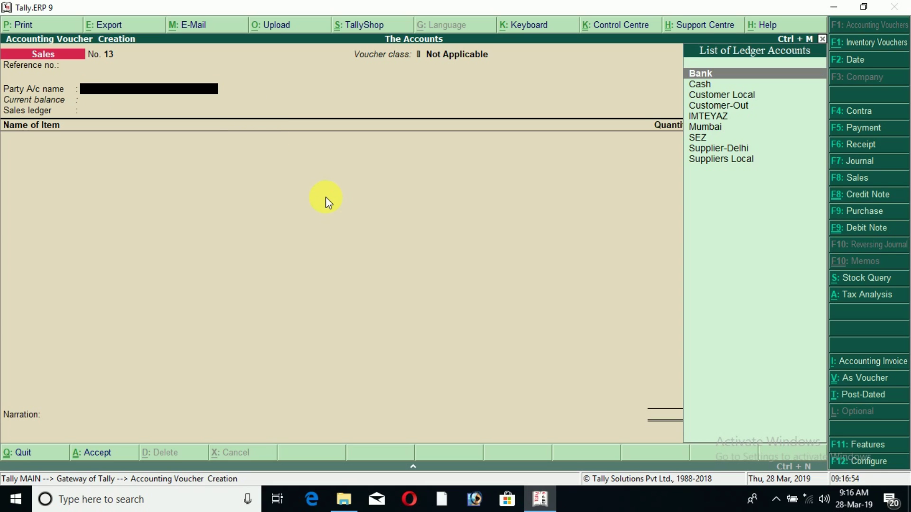
- Create a Sundry Debtors ledger named for the customer, state Bihar, as the voucher's party
key("alt+c")
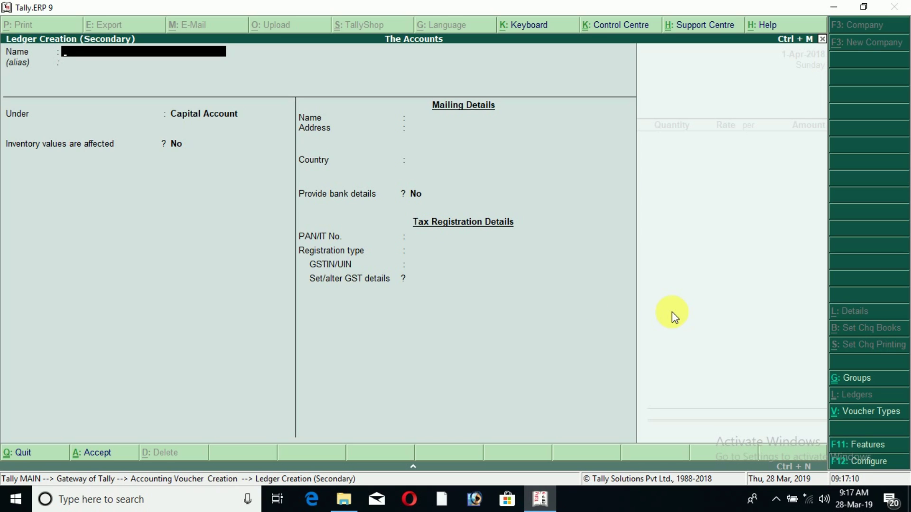
key("Return")
key("Return")
type("Sund")
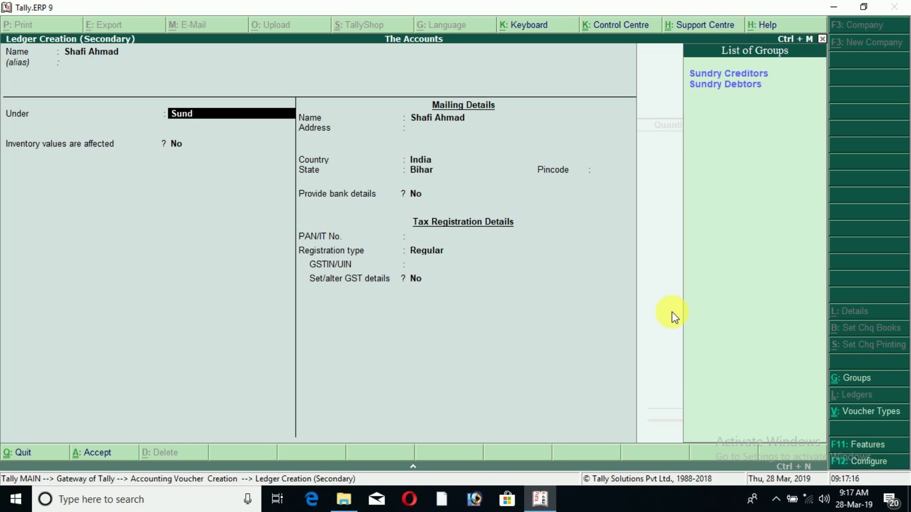
key("Down")
key("Return")
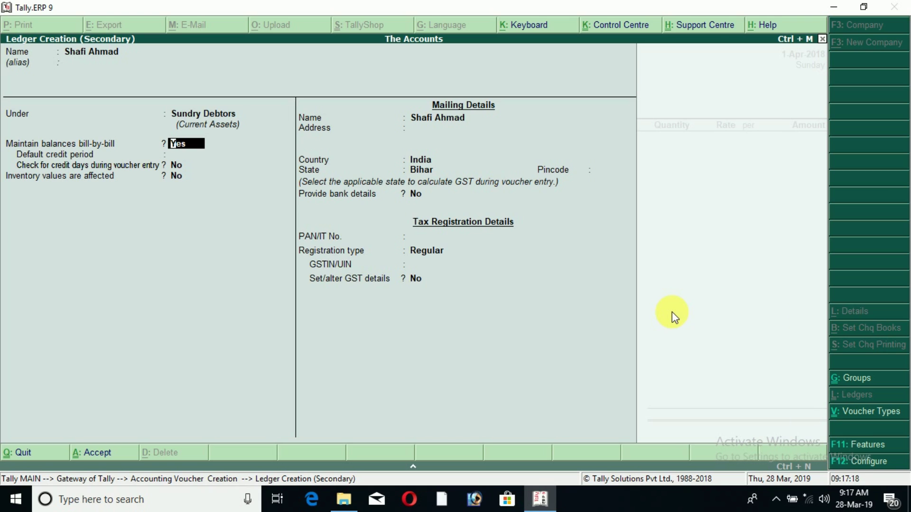
key("Return")
key("Return")
key("Return")
key("Return")
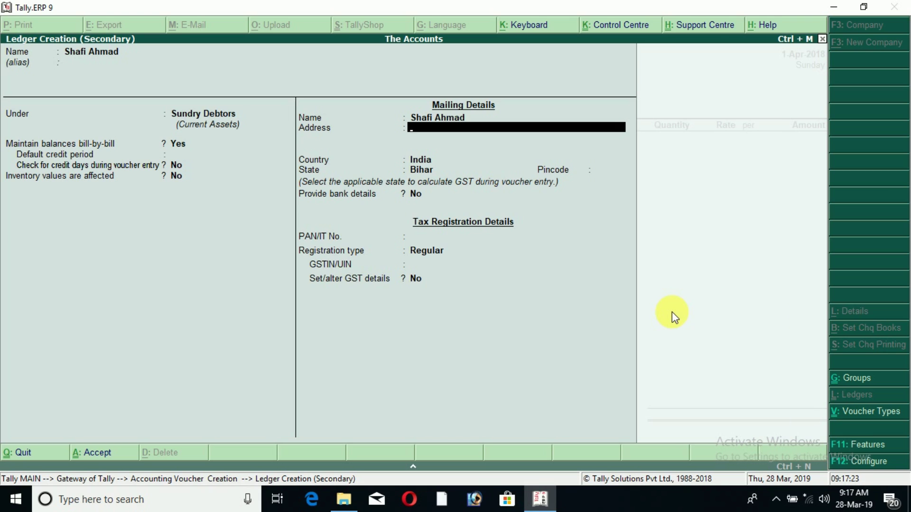
key("Return")
key("Return")
key("Return")
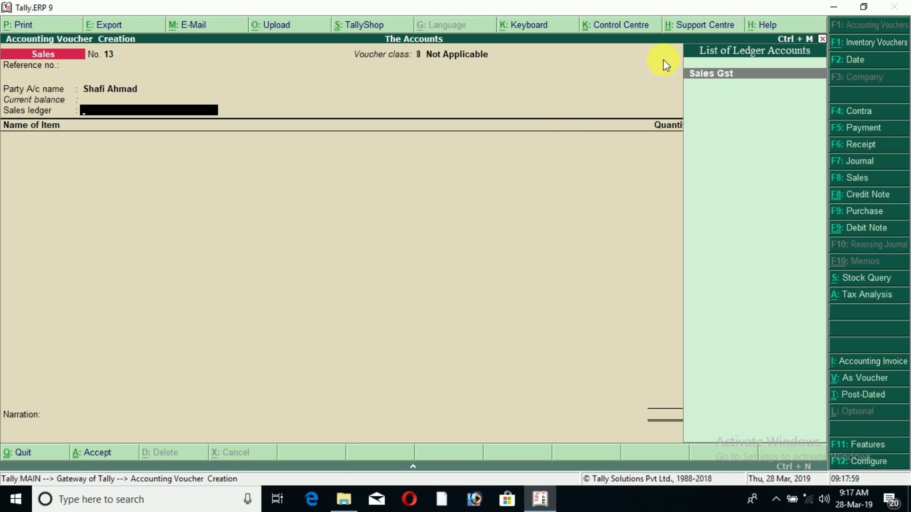
- Choose Sales Gst as sales ledger and start stock item Vivo V9 with a new stock group
left_click(792, 69)
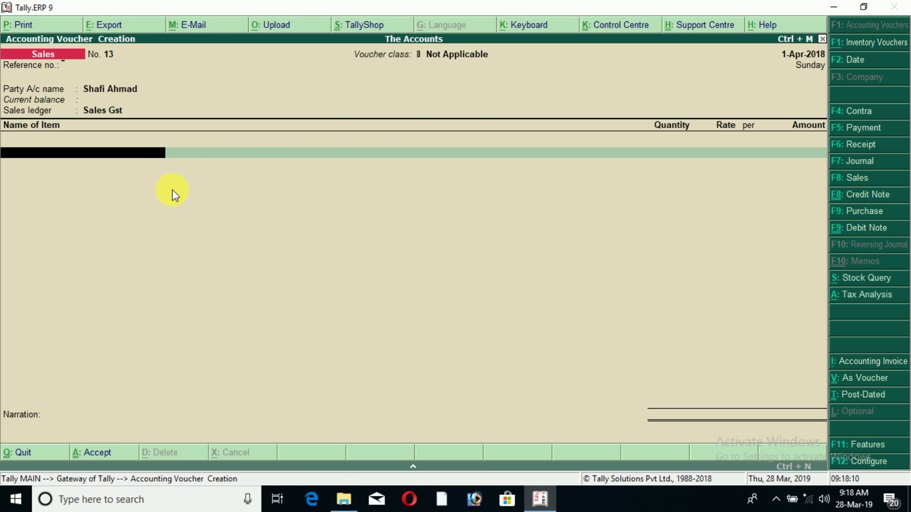
key("alt+c")
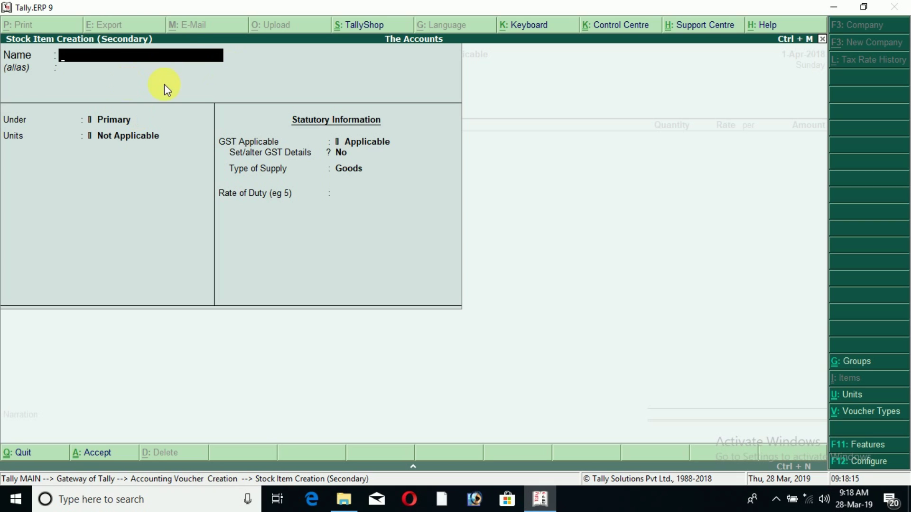
type("Vivi")
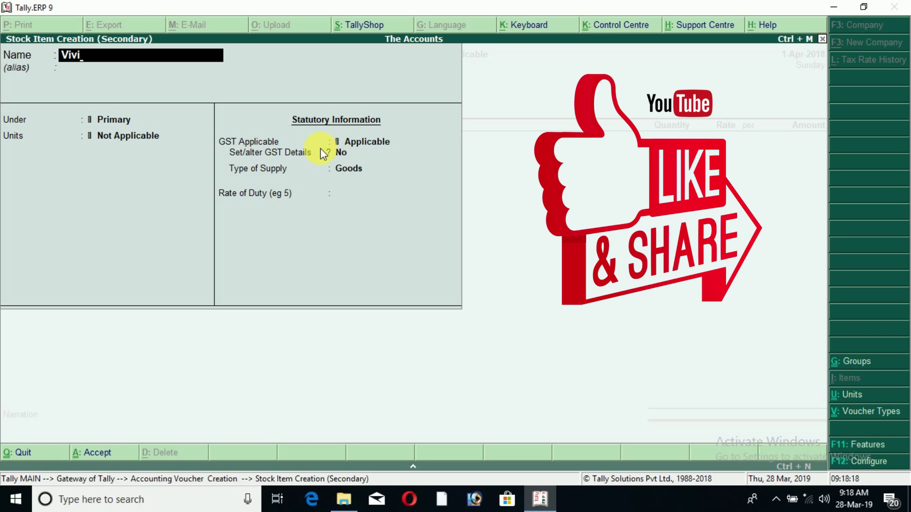
key("BackSpace")
type("o V9")
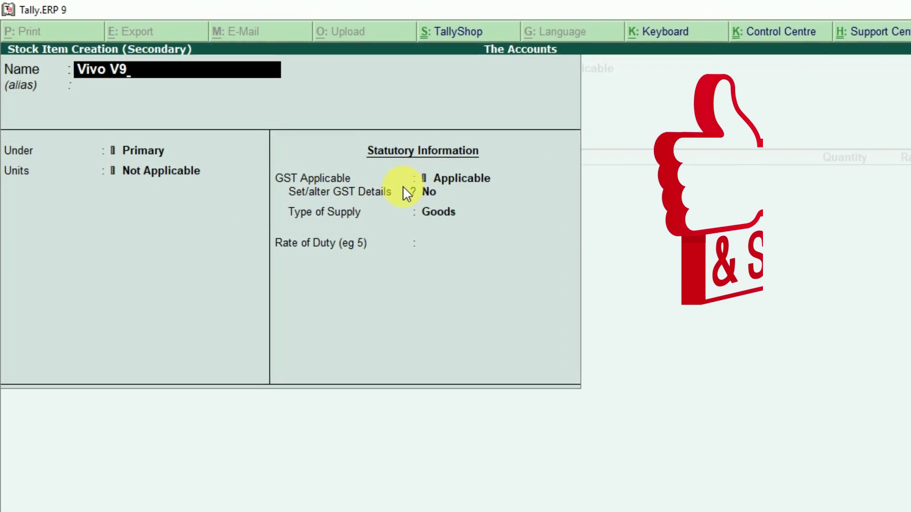
key("Return")
key("Return")
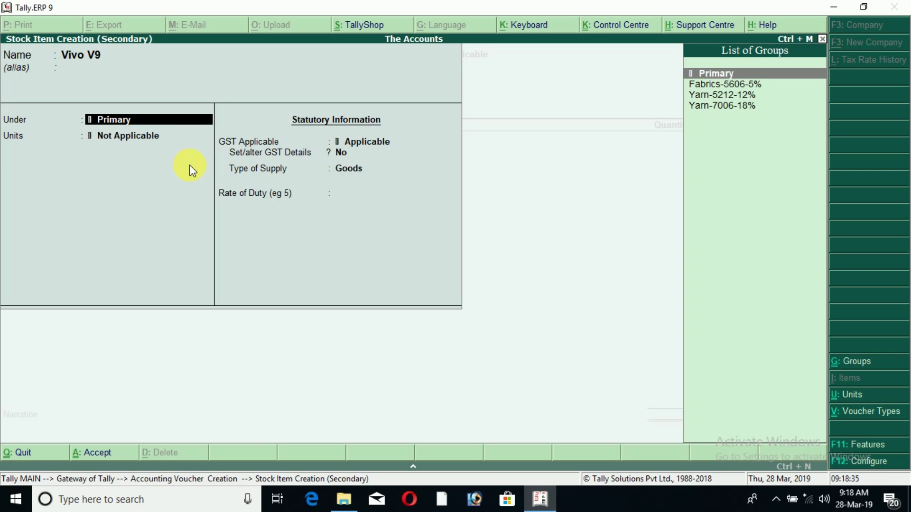
key("alt+c")
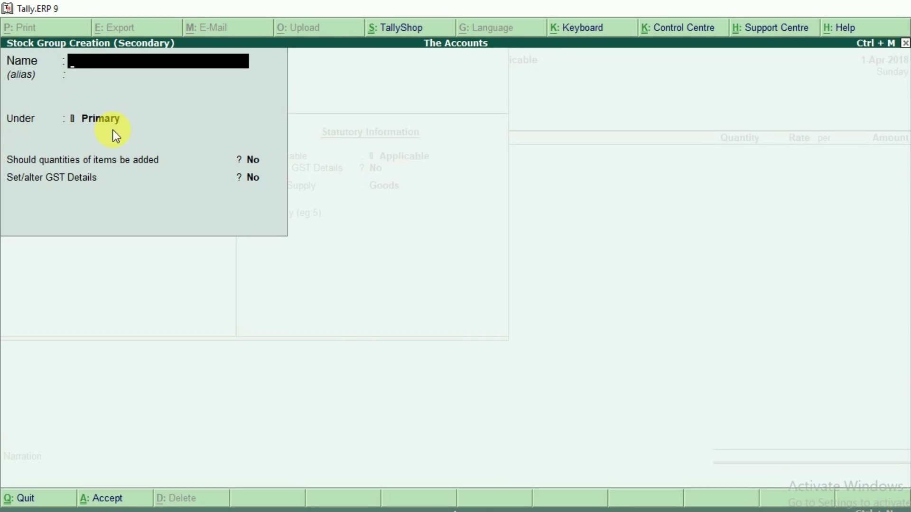
- Save the stock group Vivo and begin a new unit of measure for Vivo V9
type("Vivo")
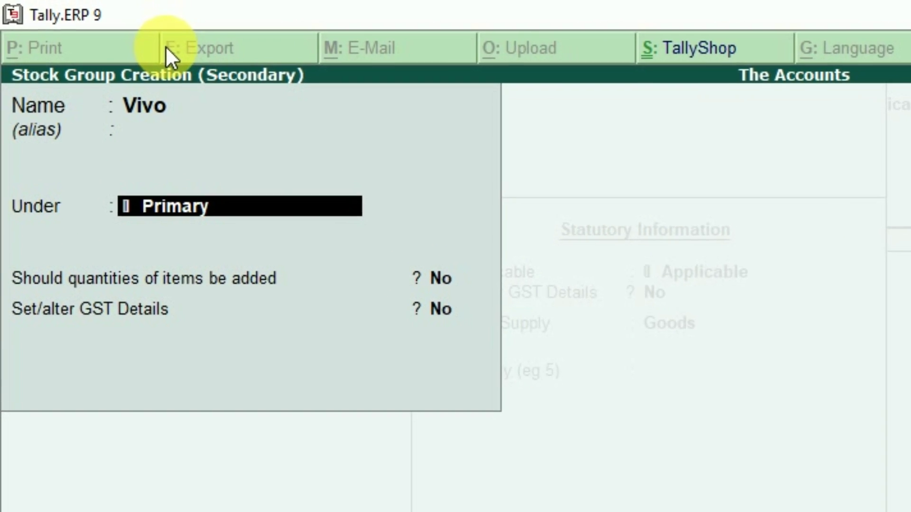
key("Return")
key("Return")
key("y")
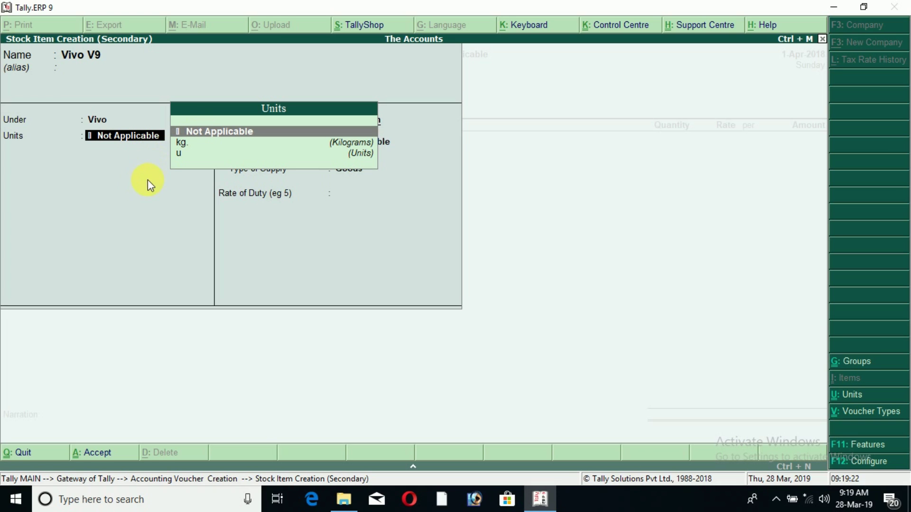
key("alt+c")
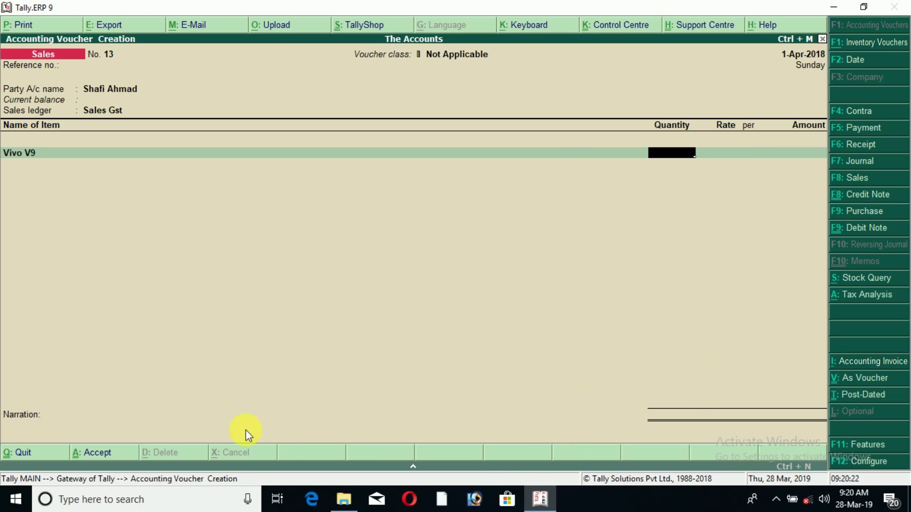
- Enter a quantity of 1 for the Vivo V9 line
key("ctrl+n")
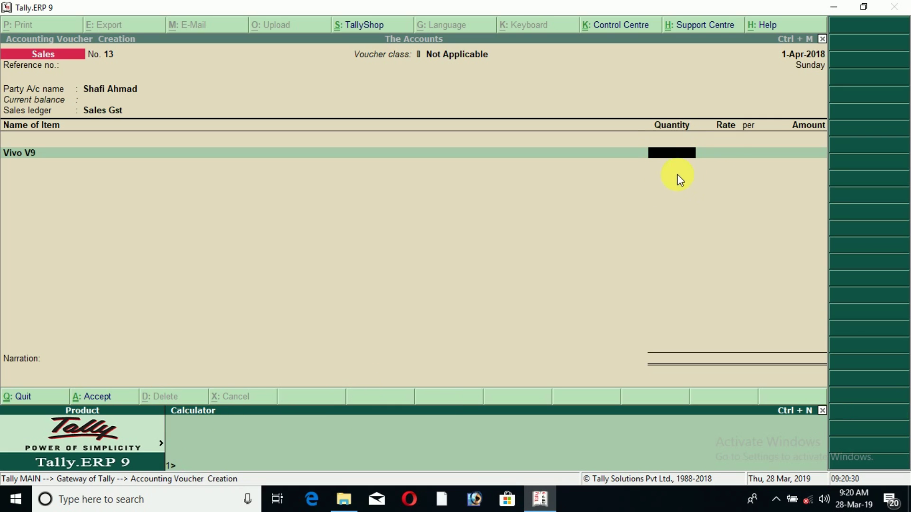
key("ctrl+m")
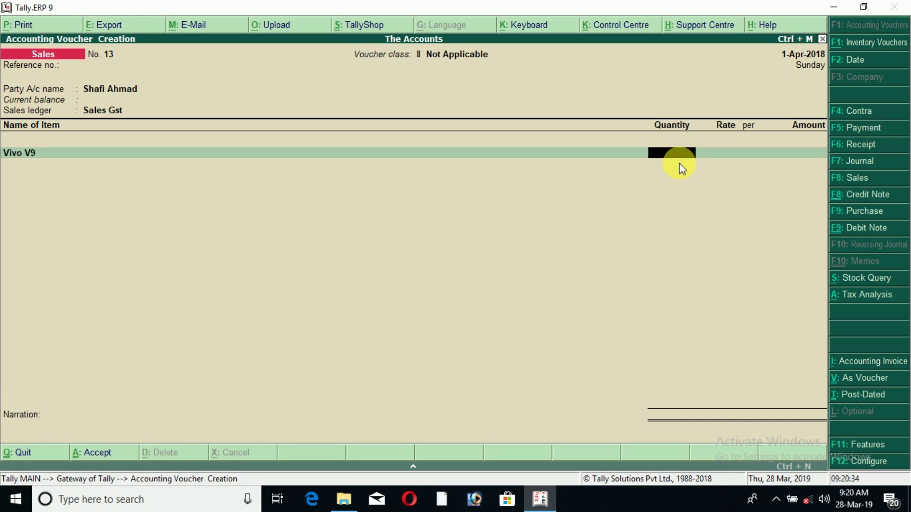
key("Return")
key("Return")
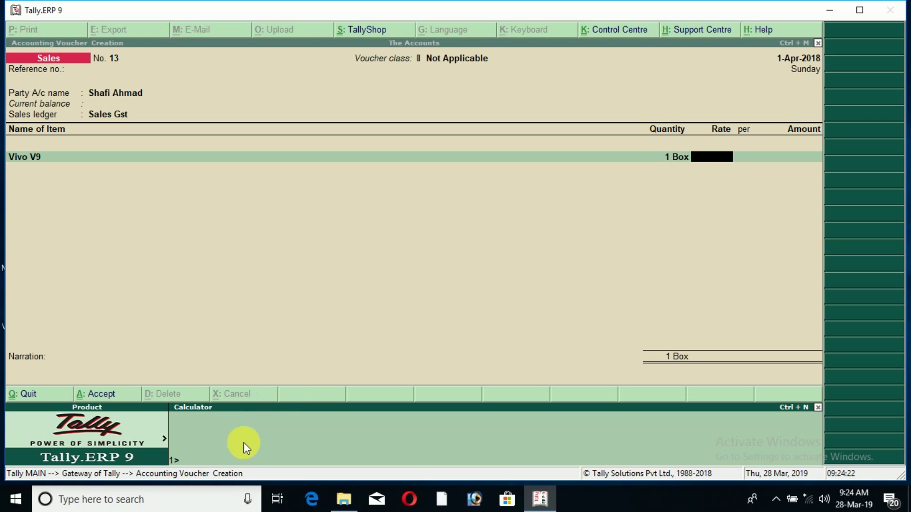
- Try a rate of 19,800 (18000 plus 10%) in the calculator, then clear it
type("18000*")
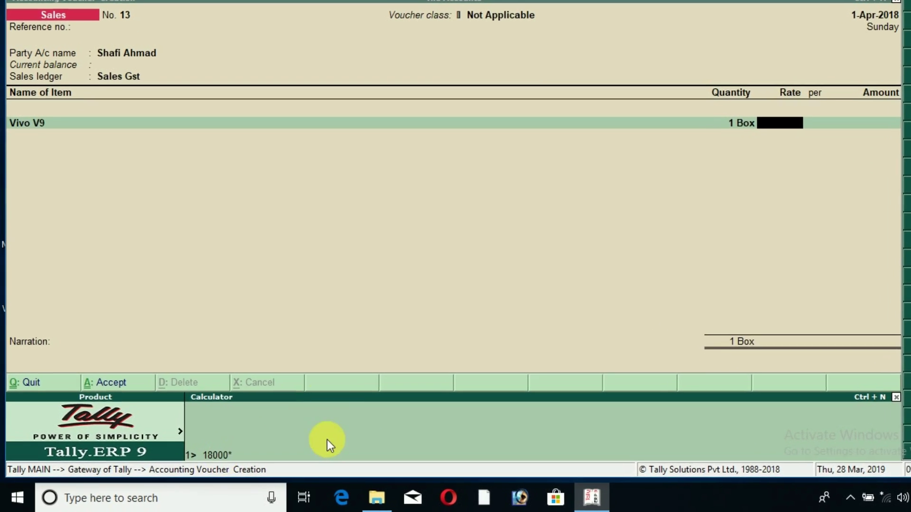
type("110/100")
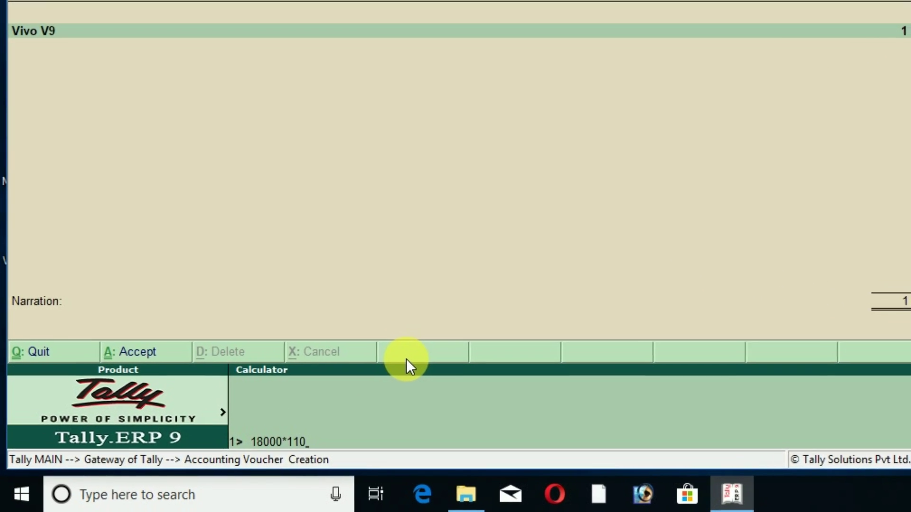
key("Return")
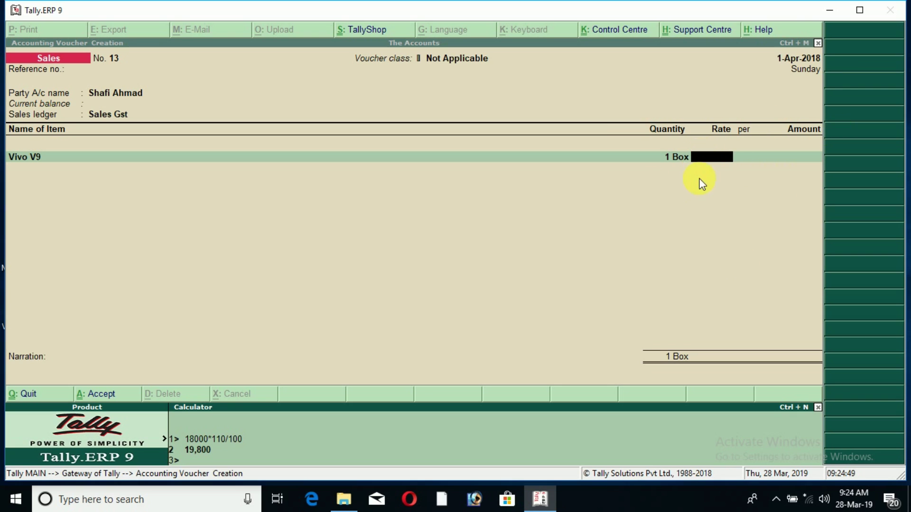
key("ctrl+n")
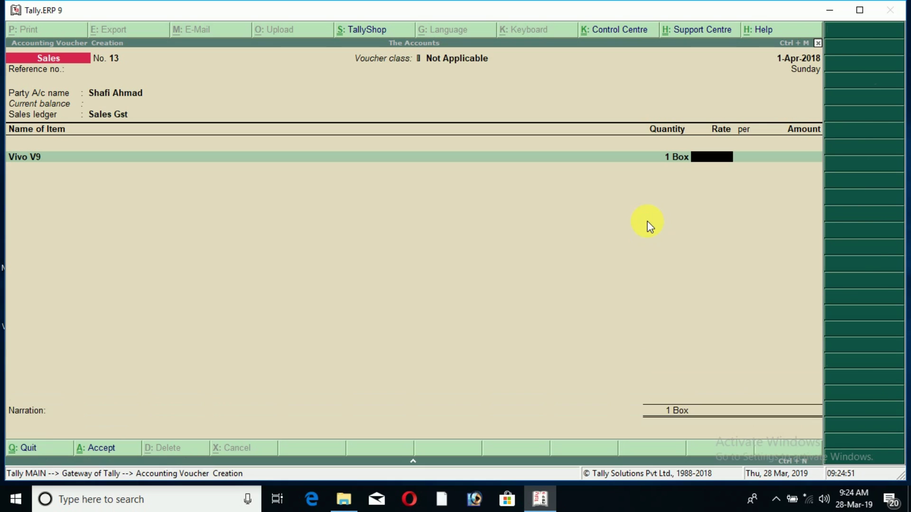
type("19,8")
type("00")
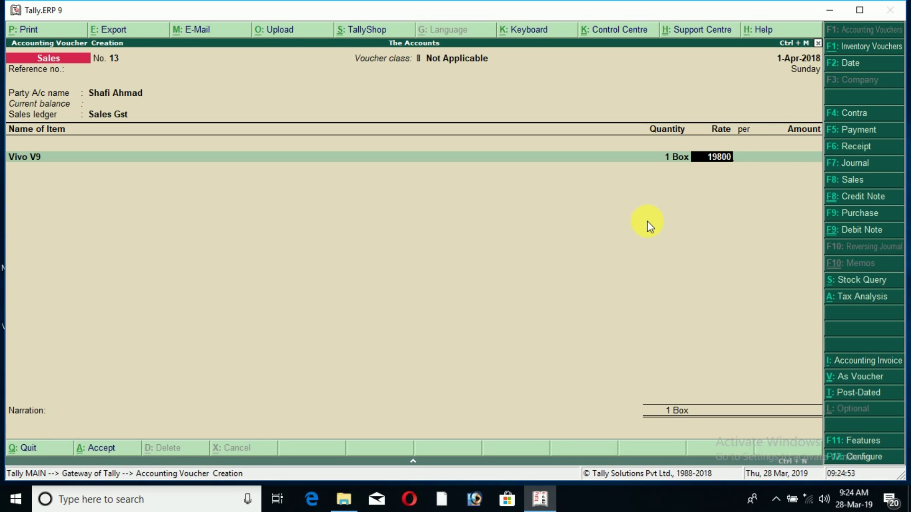
key("Return")
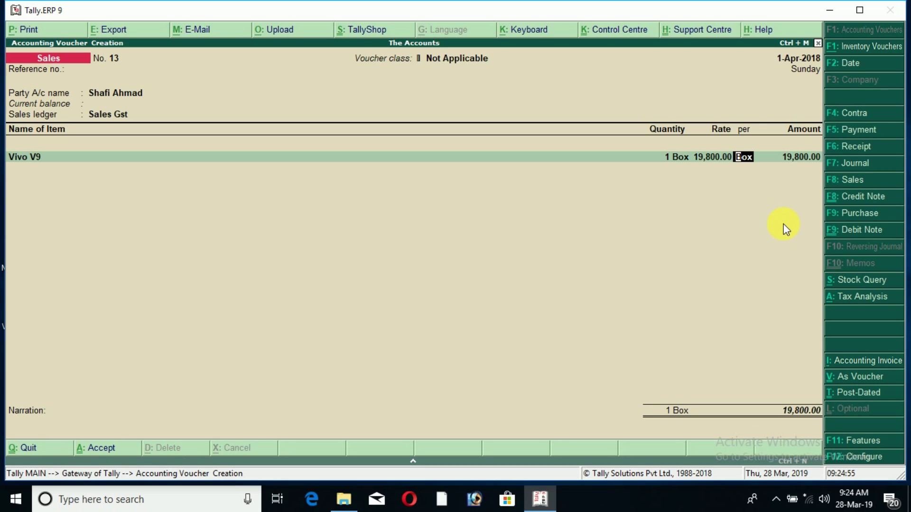
key("BackSpace")
key("BackSpace")
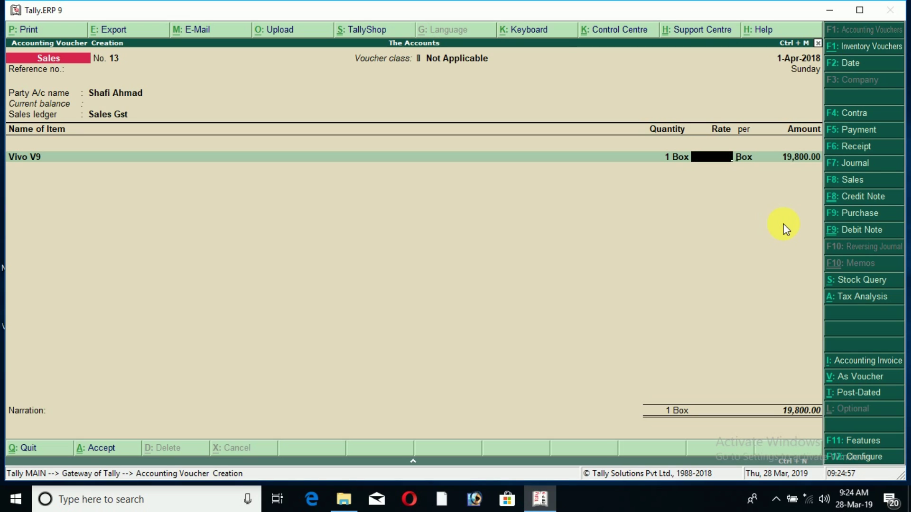
key("Return")
key("BackSpace")
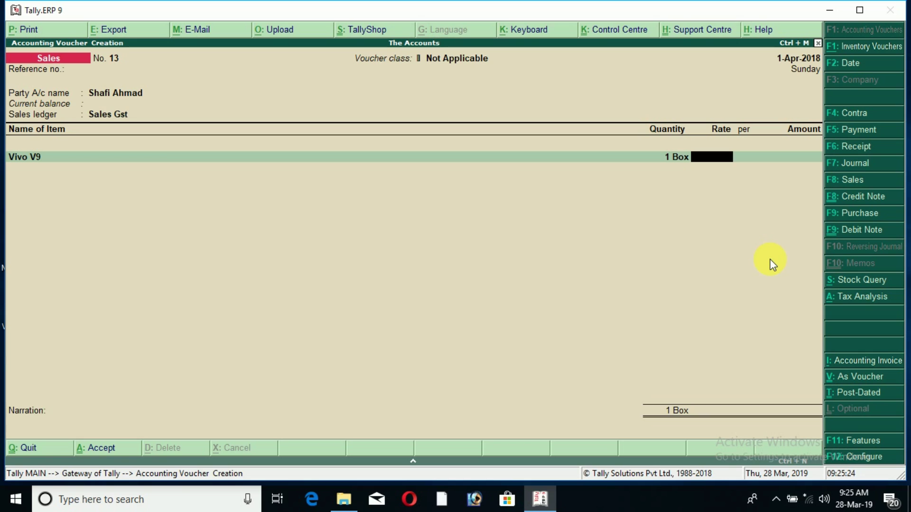
- Set the rate to 27,500 per Box from 25000*110/100, giving a 27,500.00 amount
key("ctrl+n")
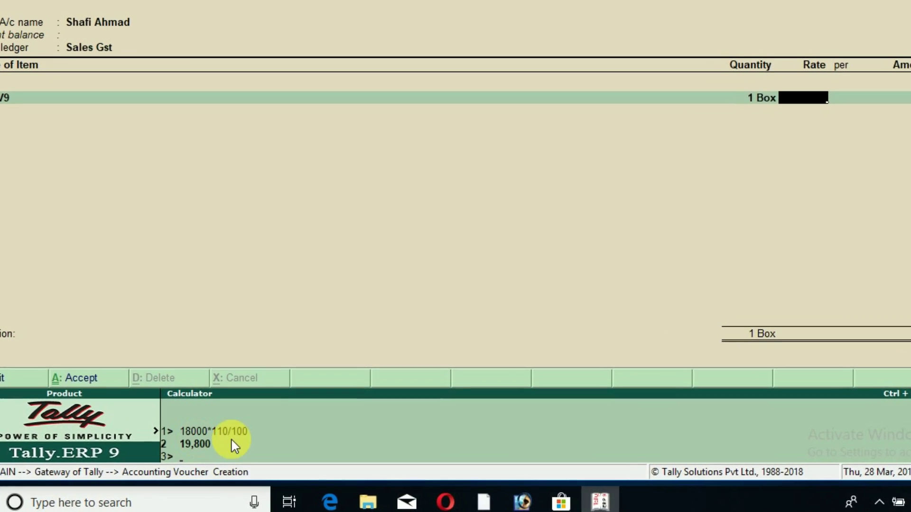
type("25000")
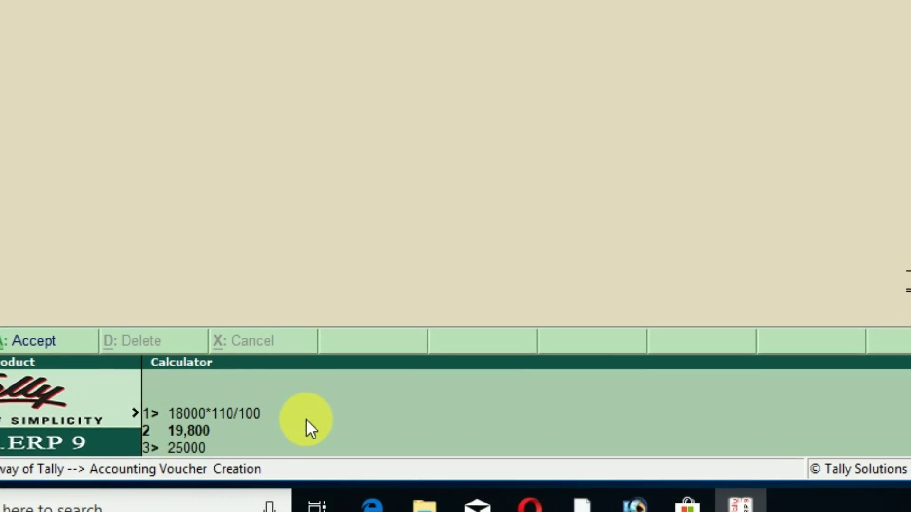
type("*110/")
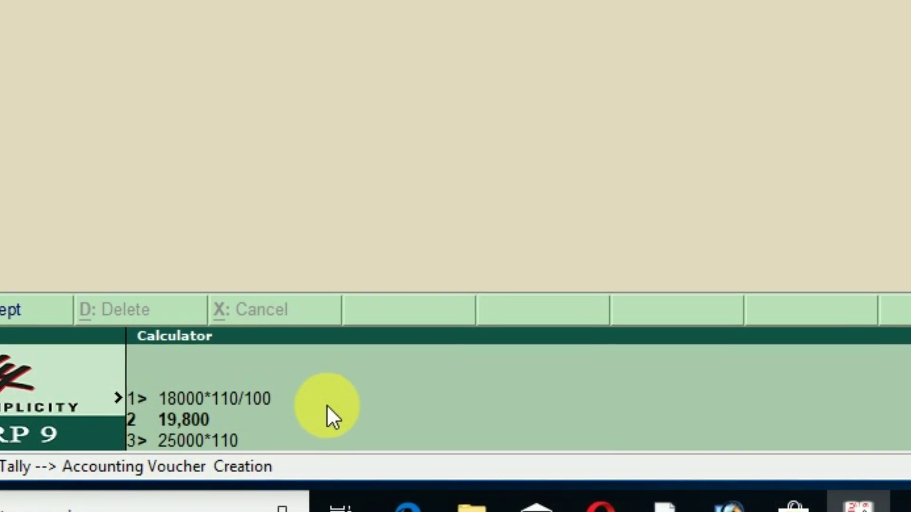
type("100")
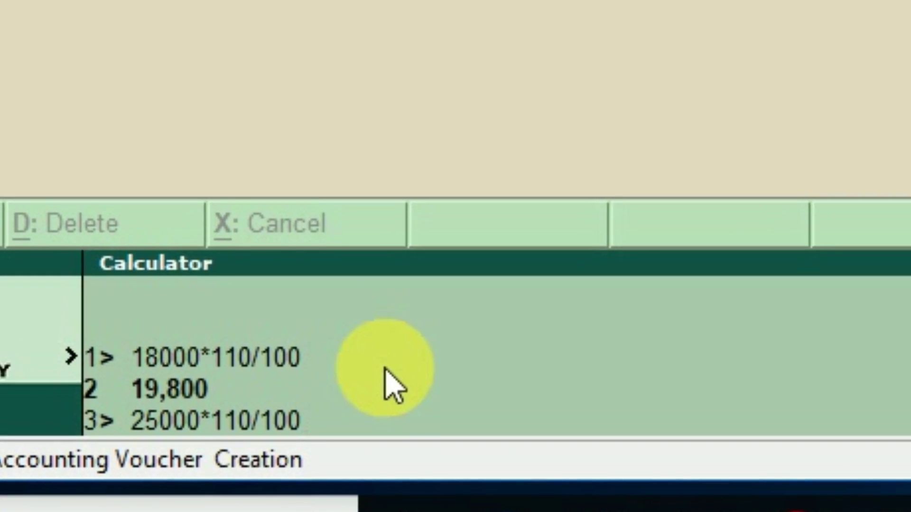
key("Return")
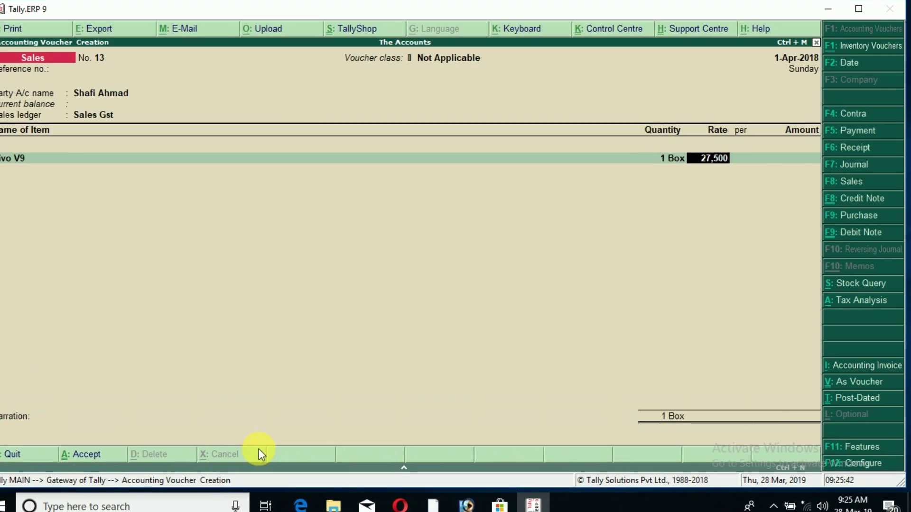
key("Return")
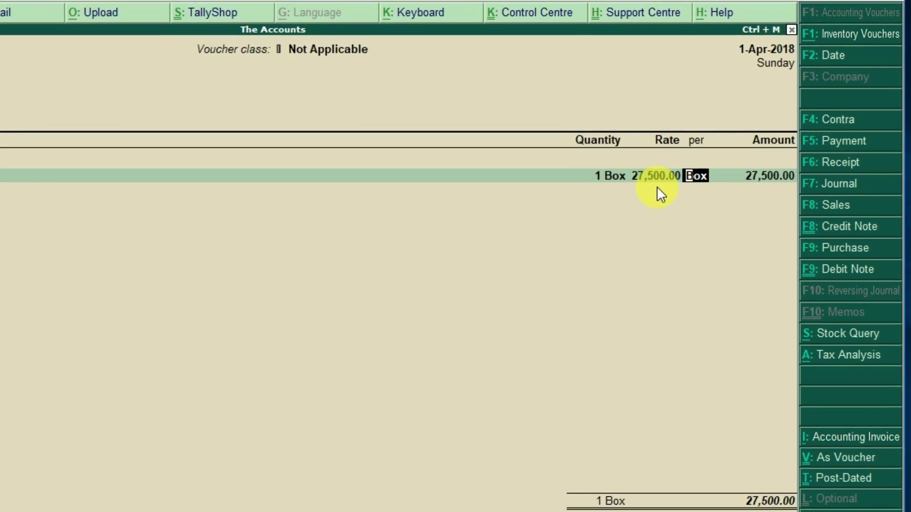
key("Return")
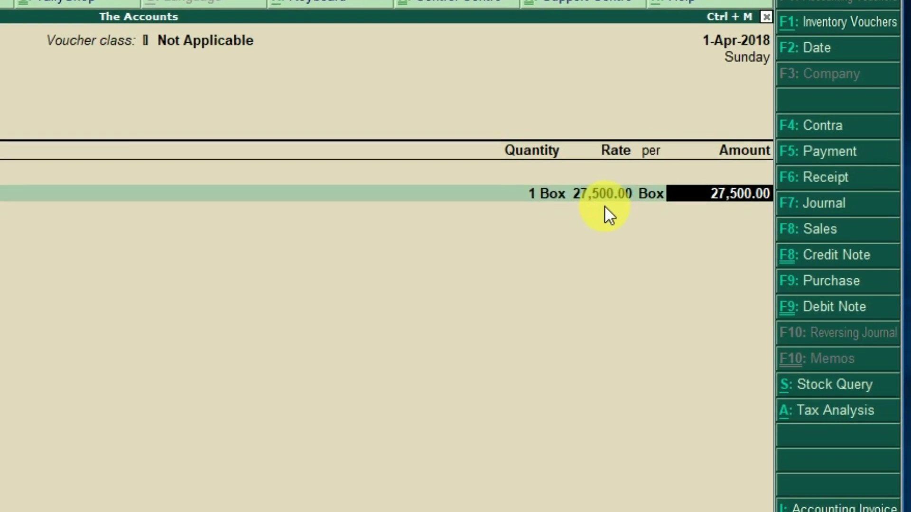
key("Return")
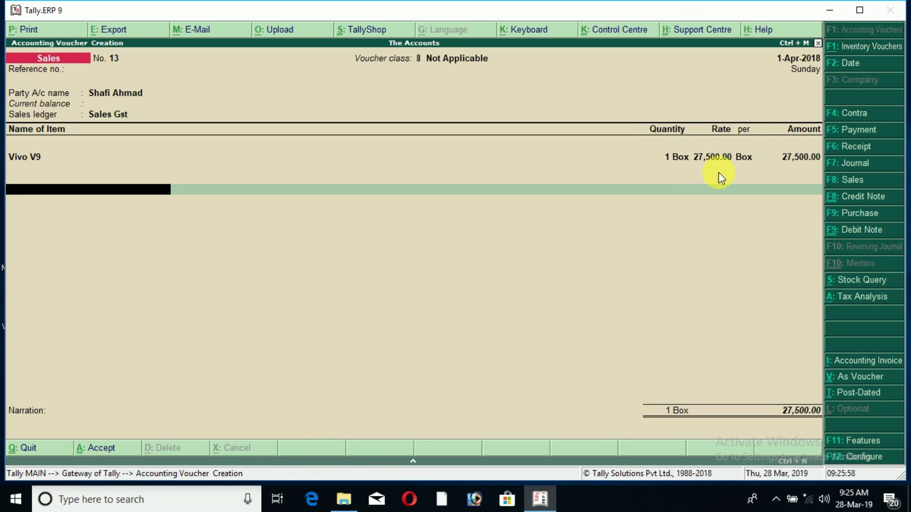
- Save voucher 13 and set the customer's ledger as party on Sales voucher 14
key("ctrl+a")
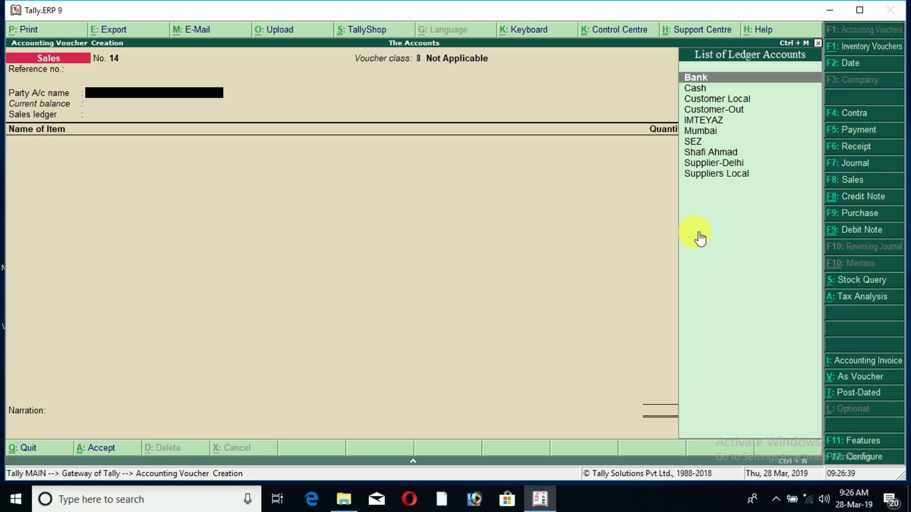
type("Shafi")
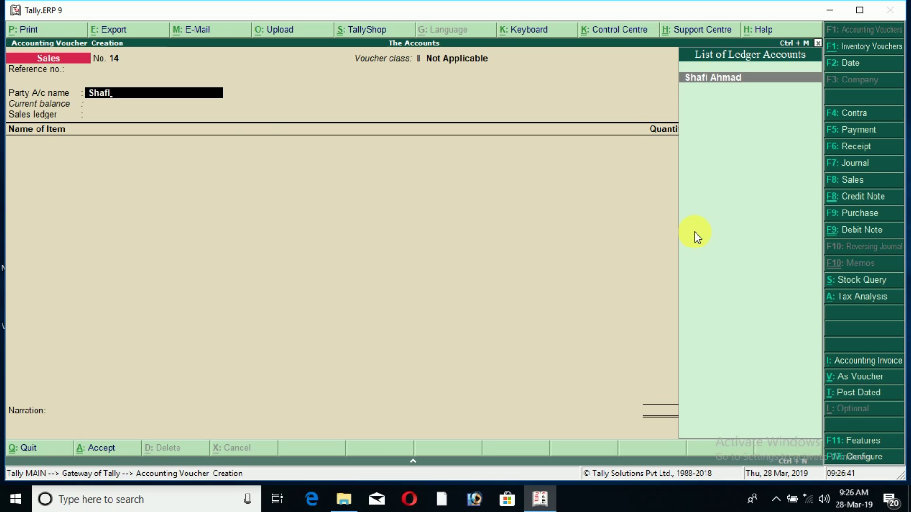
key("Return")
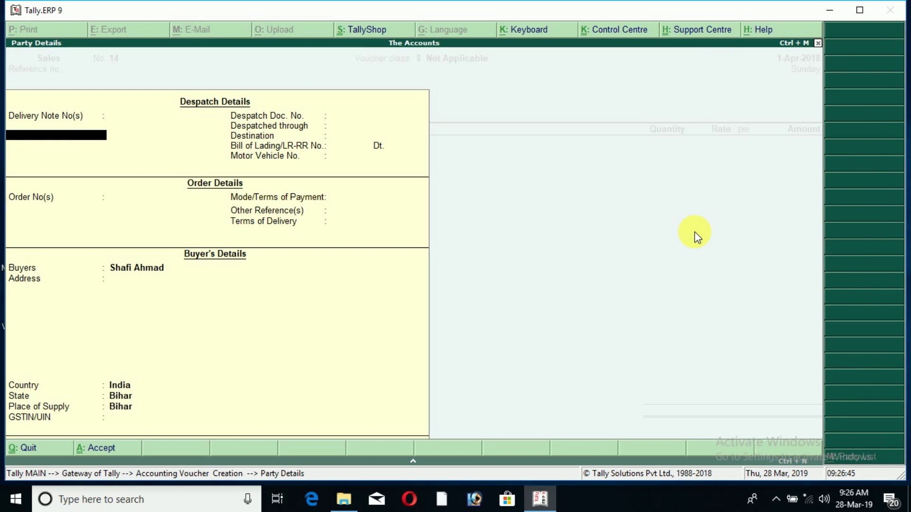
key("Escape")
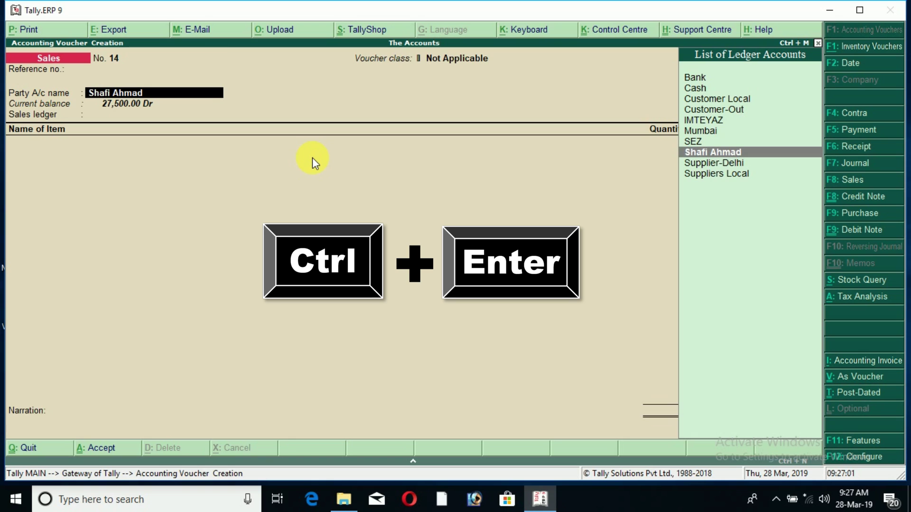
- Rename the party ledger to the customer's fuller name and save the alteration
key("ctrl+Return")
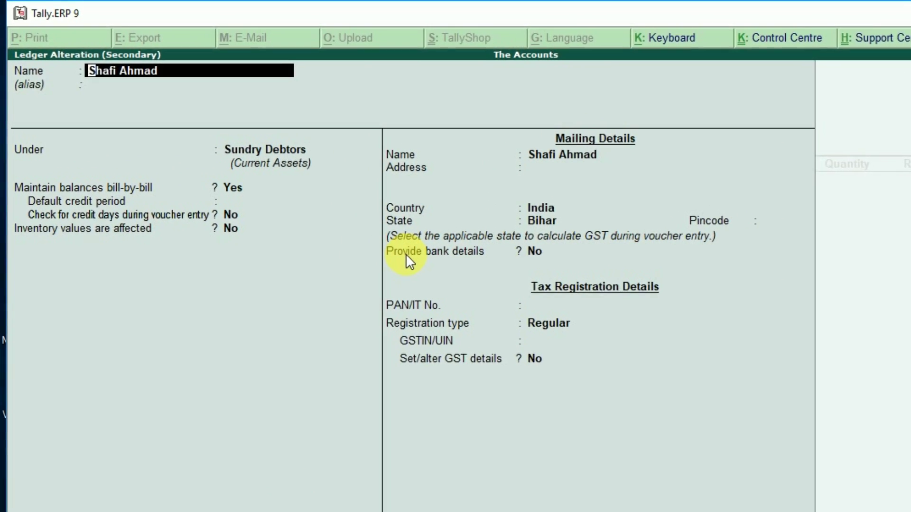
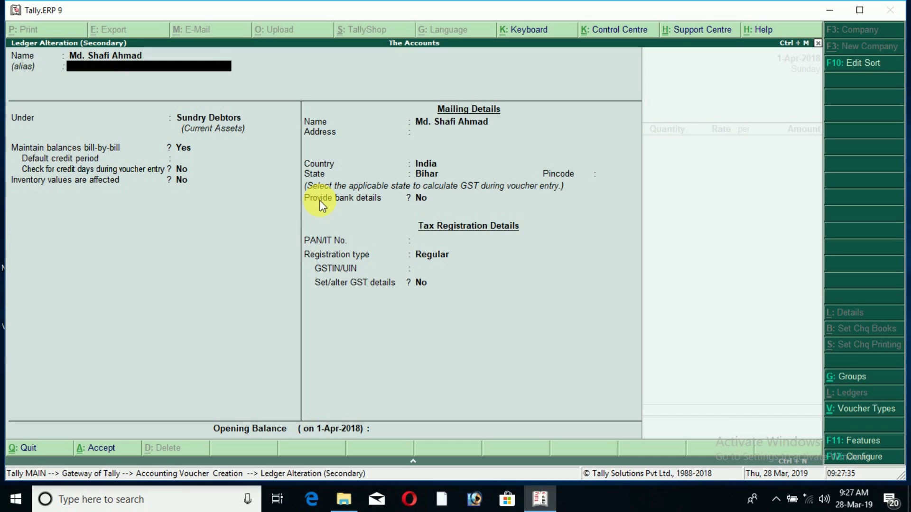
key("Return")
key("Return")
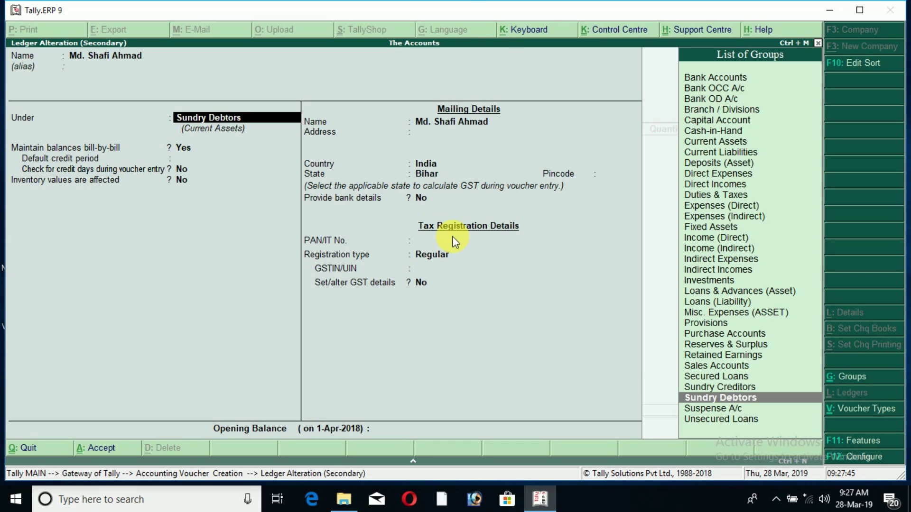
key("Return")
key("Return")
key("Return")
key("Return")
key("Return")
key("Return")
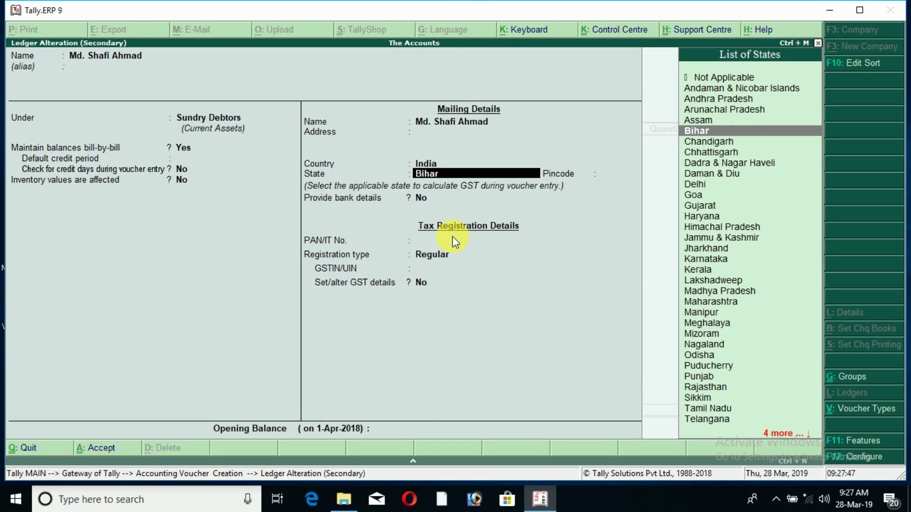
key("Return")
key("Return")
key("Return")
key("Return")
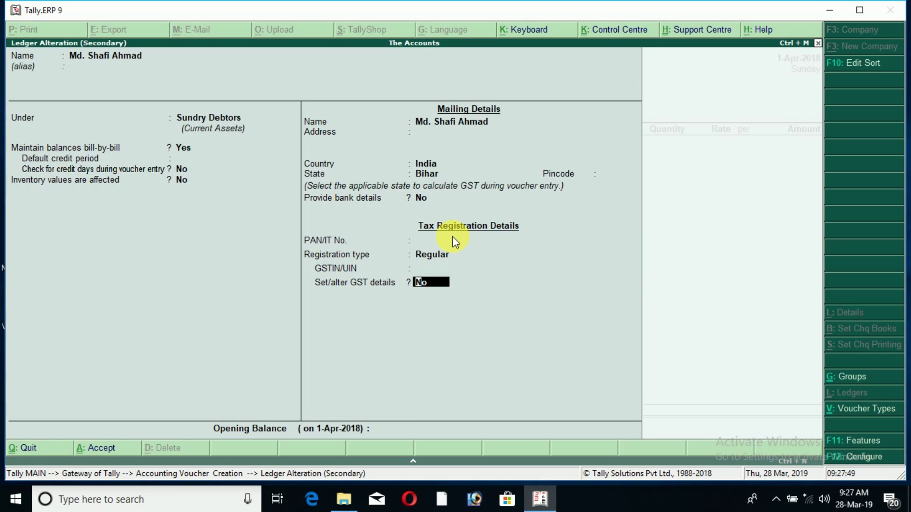
key("Return")
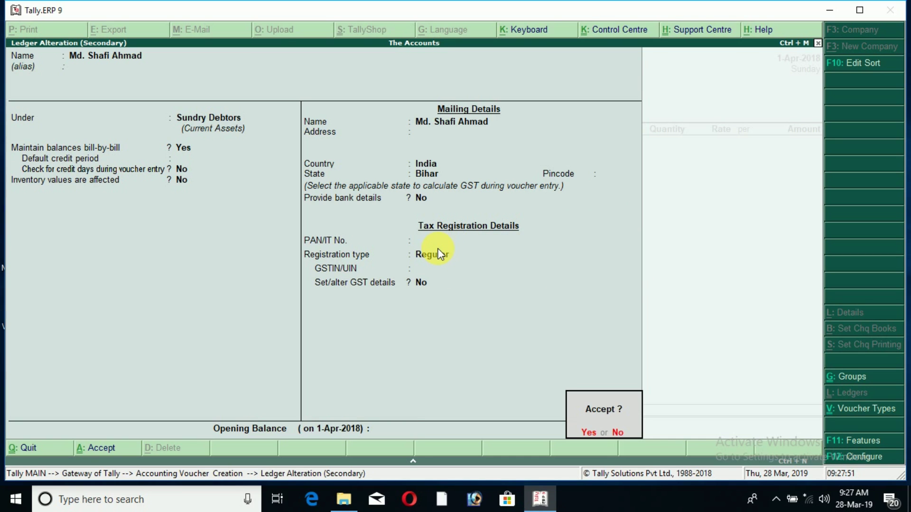
key("Return")
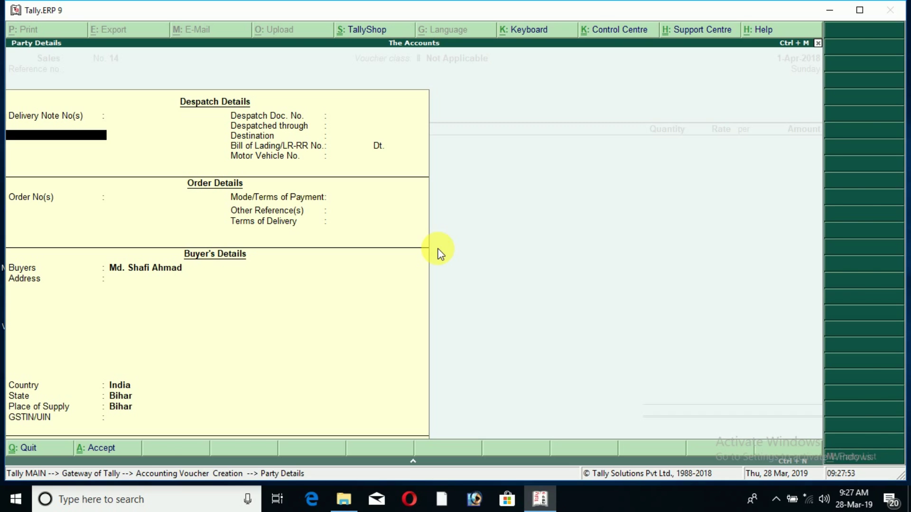
- Close Party Details and accept, returning to Sales voucher 14
key("Escape")
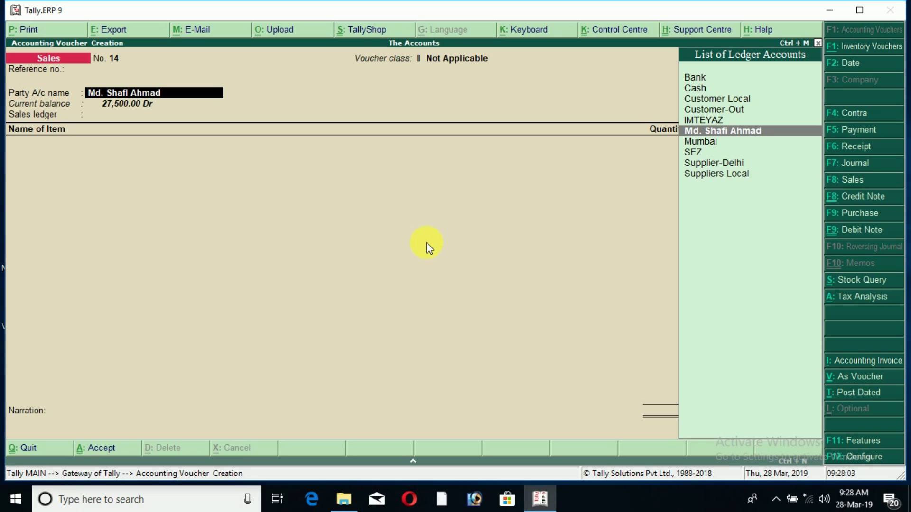
key("ctrl+a")
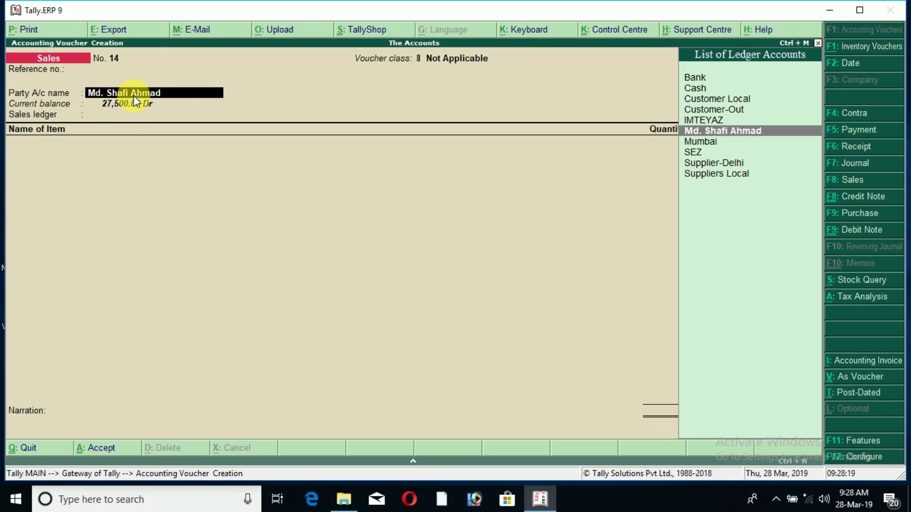
- Add the surname to the party ledger's name, save it, and exit to the Gateway of Tally
key("ctrl+Return")
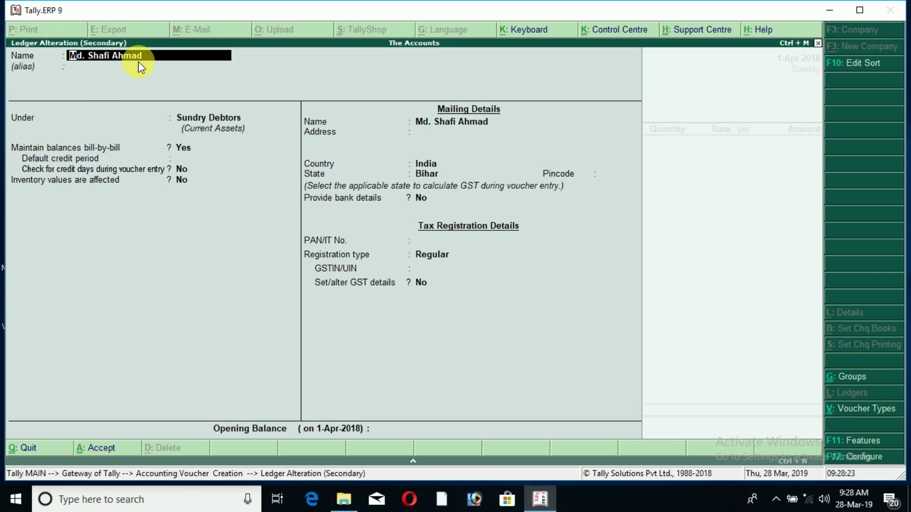
key("End")
key("Return")
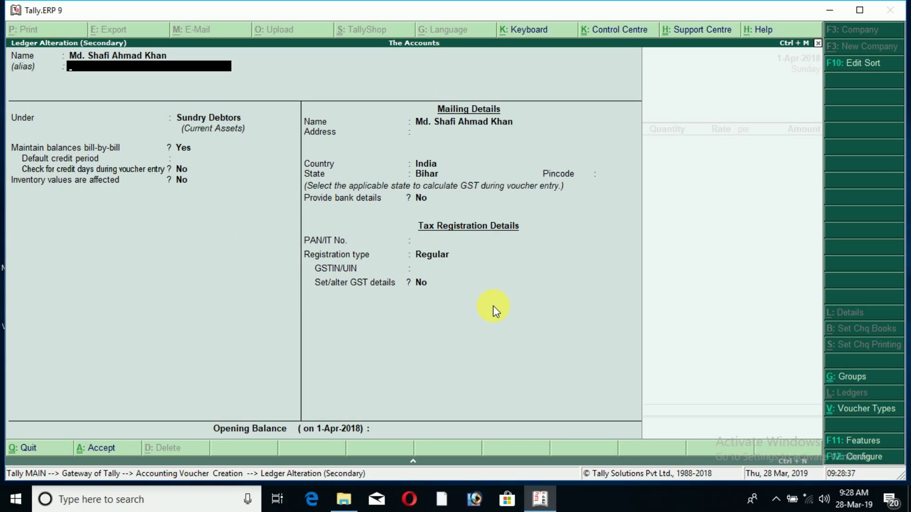
key("ctrl+a")
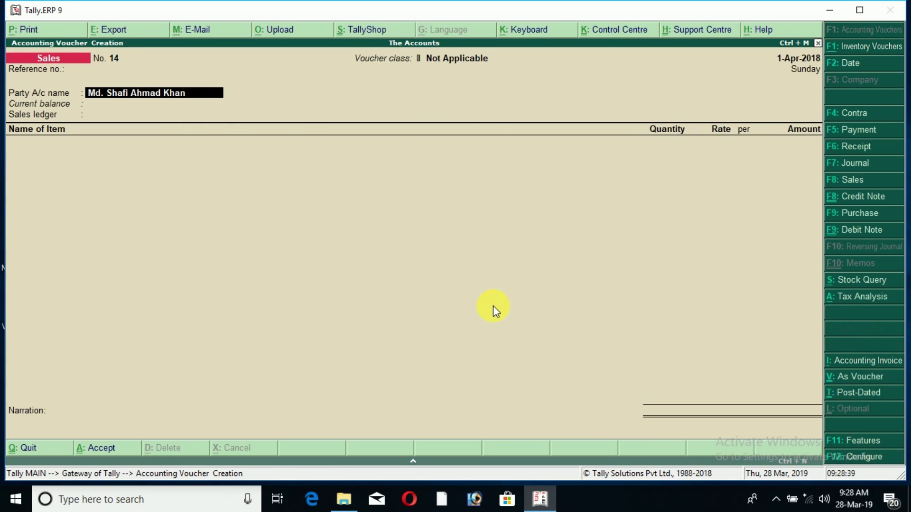
key("Return")
key("ctrl+a")
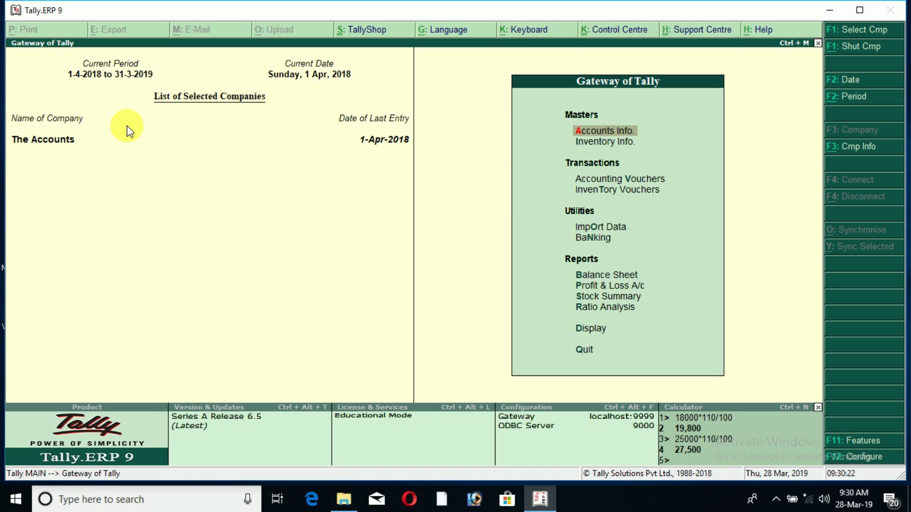
- Start a Payment voucher debiting Suppliers Local 5,000 against bill 1, credited to Cash
key("v")
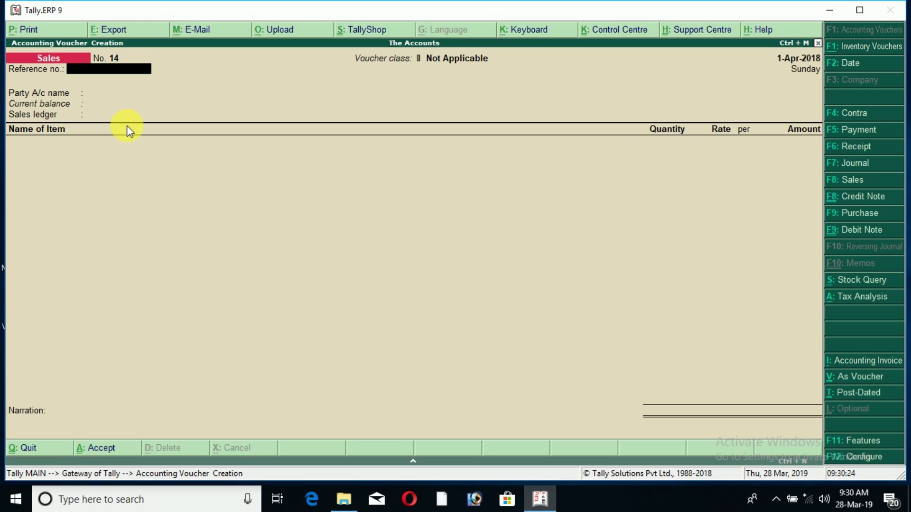
key("F5")
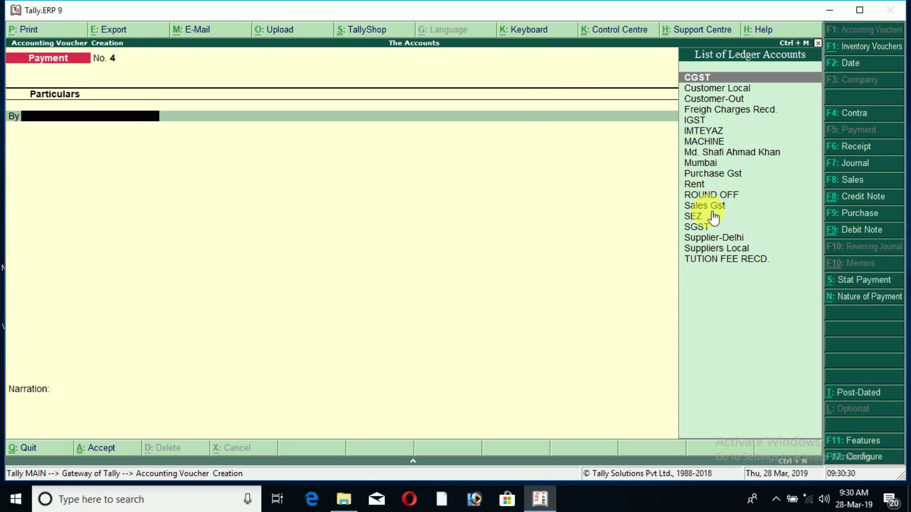
left_click(721, 249)
left_click(721, 249)
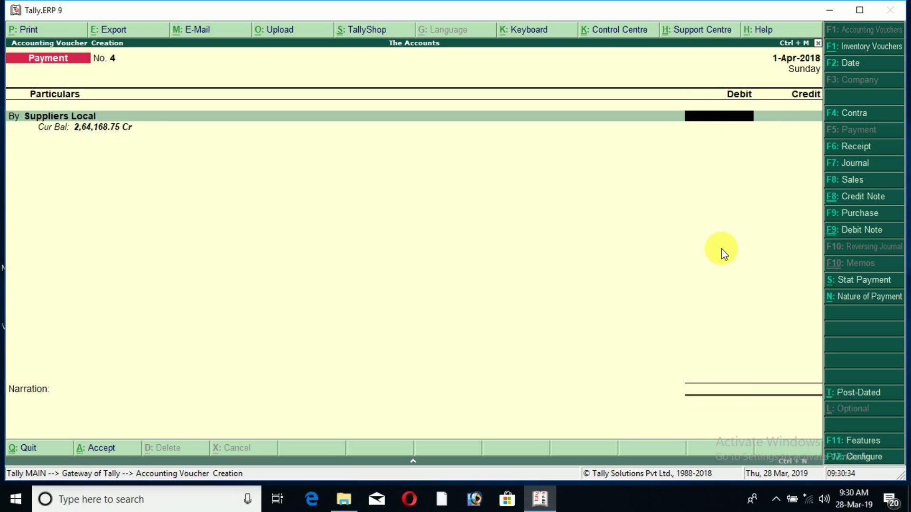
type("5000")
key("Return")
key("Return")
key("Return")
key("Return")
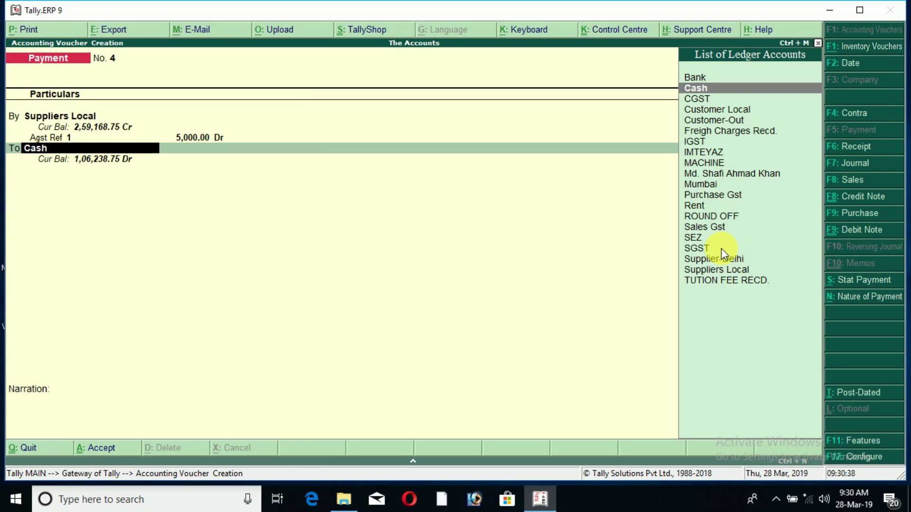
key("Return")
key("Return")
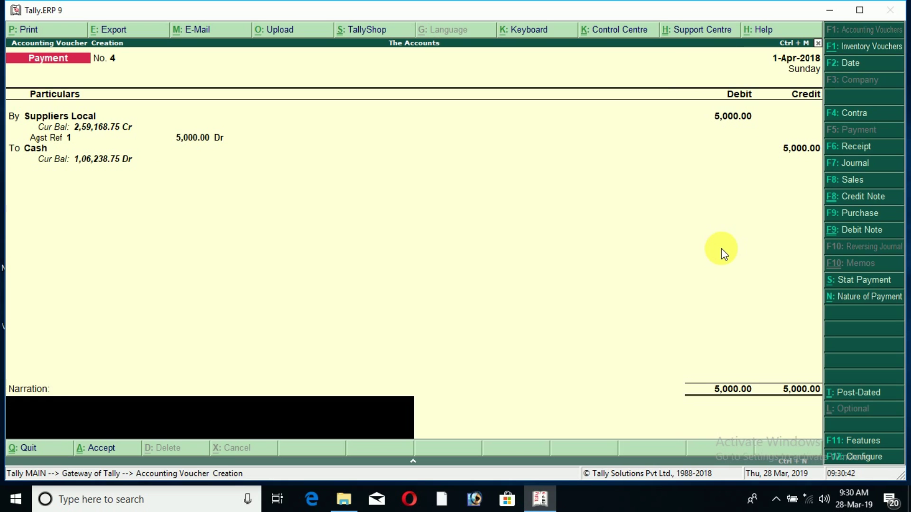
- Add a narration that the amount was paid to the supplier against inv no. 123, and save
type("being the amount paid to Supplier aganst invn n")
key("BackSpace")
key("BackSpace")
key("BackSpace")
type("no. 123")
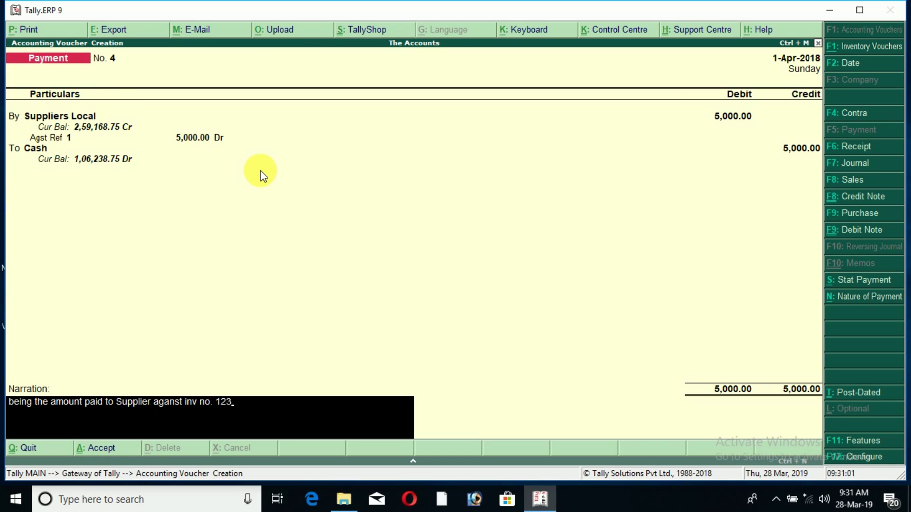
key("Return")
key("Return")
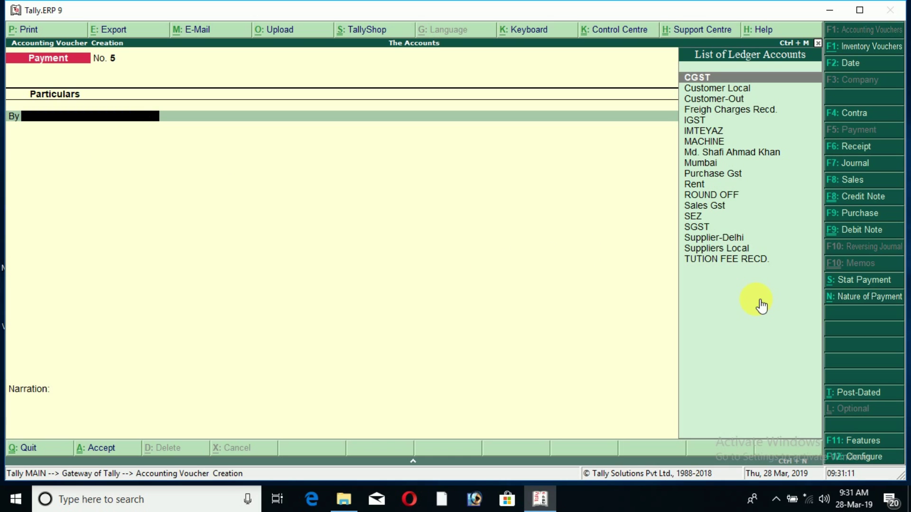
- Filter ledgers with 'Su' and confirm Suppliers Local as the debit account of payment 5
type("Su")
key("Down")
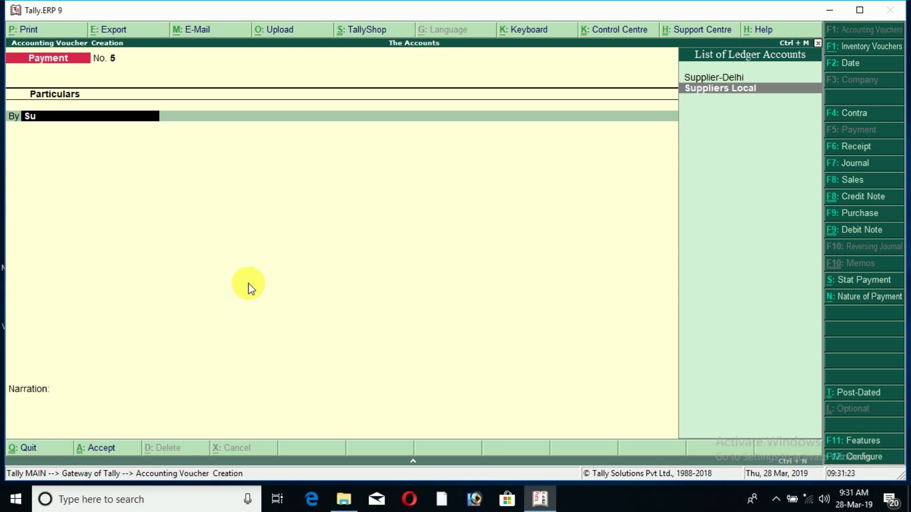
key("ctrl+r")
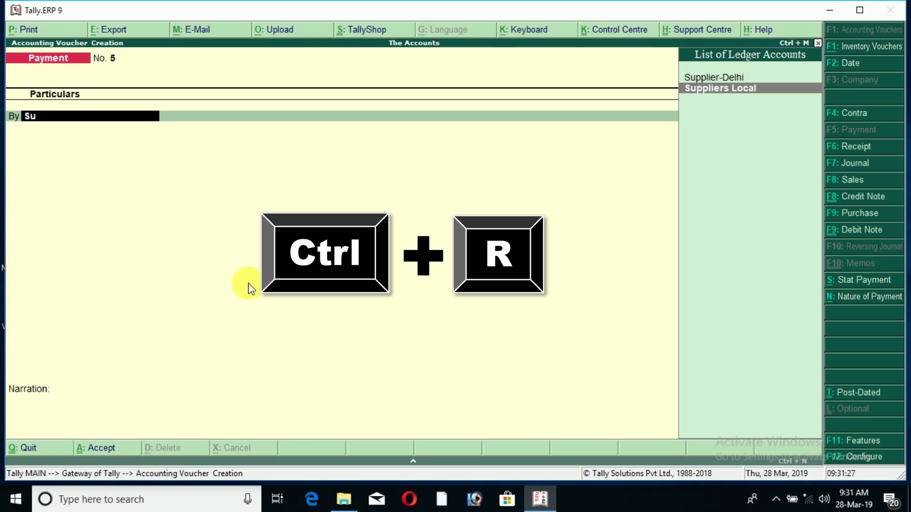
key("Return")
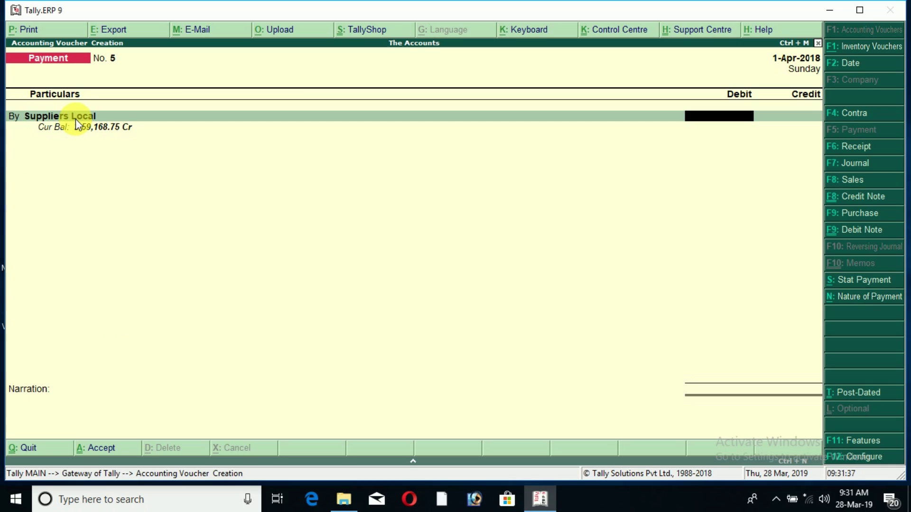
- Pay 2,000 from Cash against bill 1, reuse the previous narration with inv no. 125, and save
type("2000")
key("Return")
key("Return")
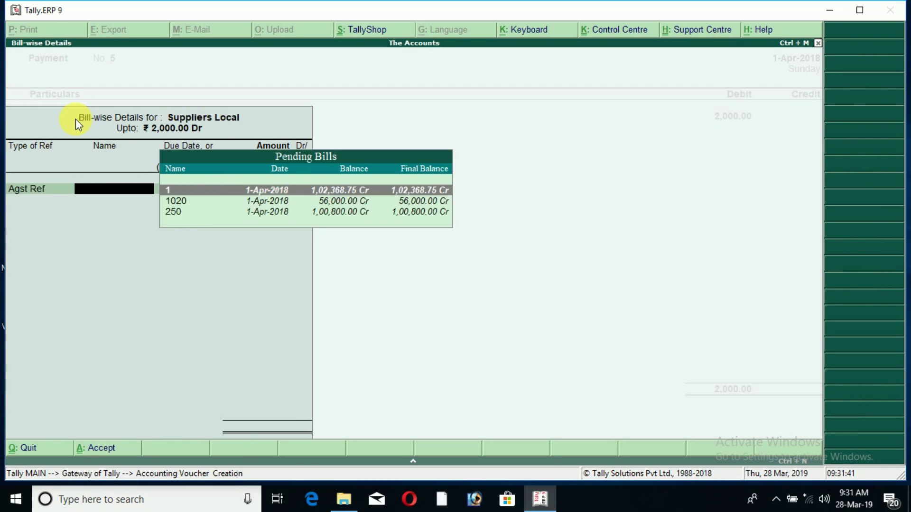
key("Return")
key("Return")
key("Return")
key("Return")
key("Return")
key("Return")
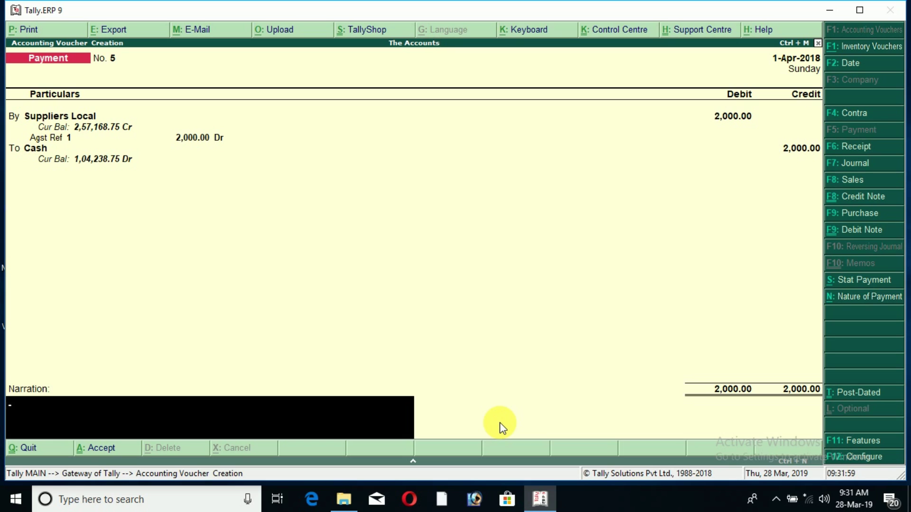
key("ctrl+r")
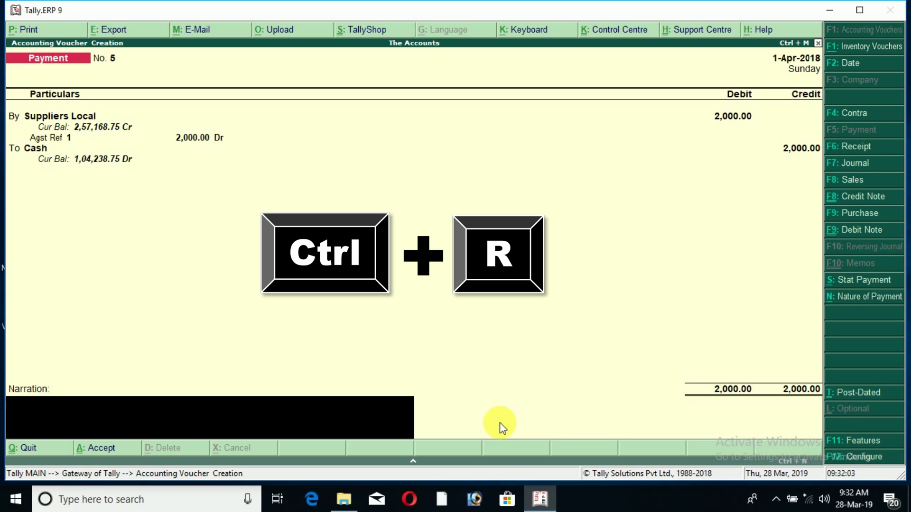
key("ctrl+r")
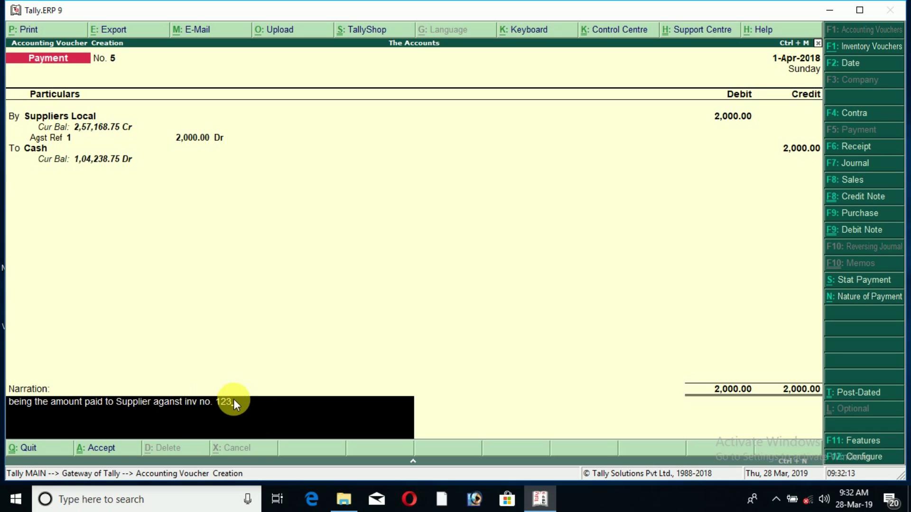
key("BackSpace")
type("5")
key("Return")
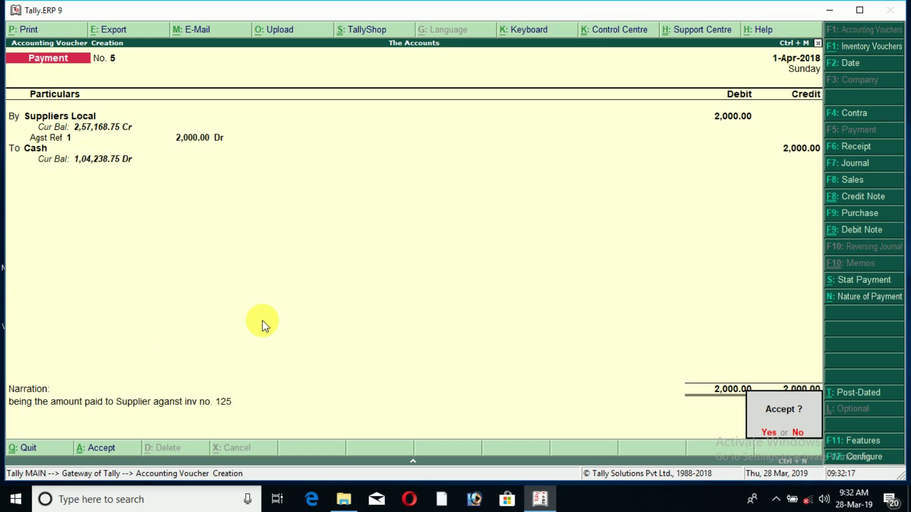
key("Return")
- Discard the unfinished next payment voucher and return to the Gateway menu
type("sup")
key("Return")
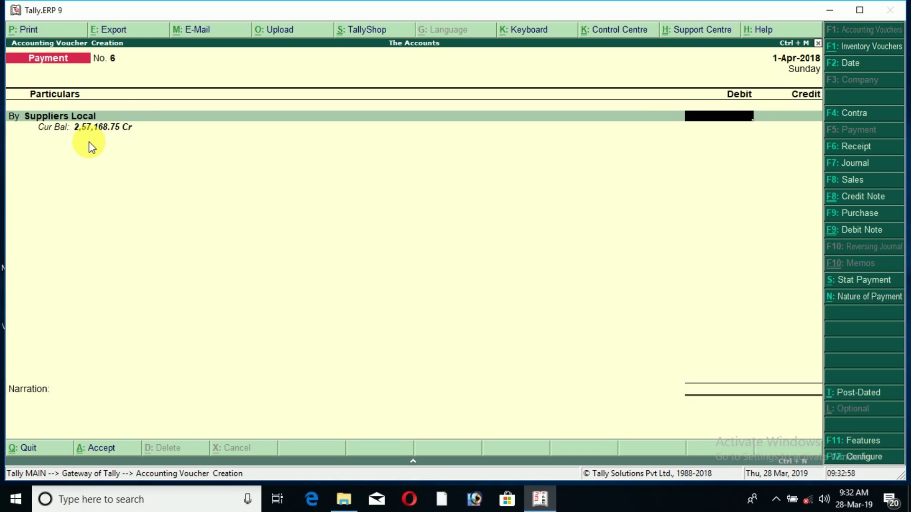
key("shift+Return")
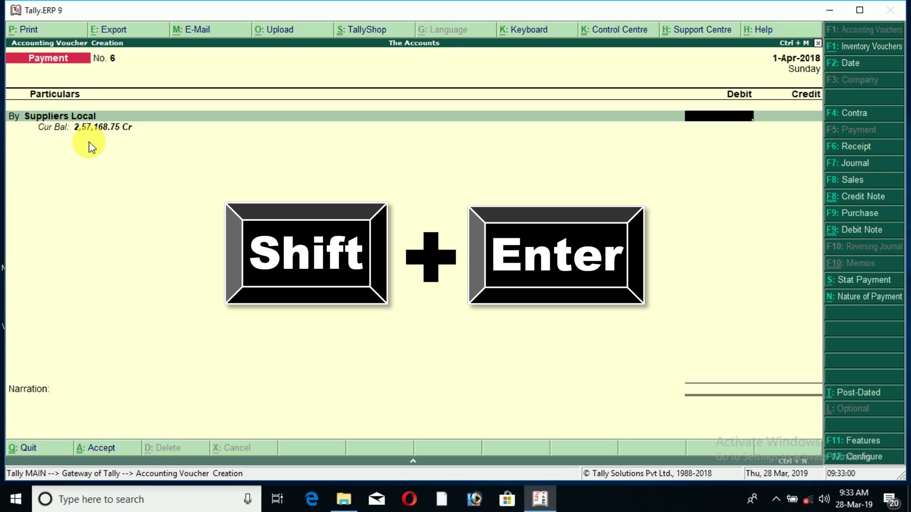
key("Escape")
key("y")
key("Escape")
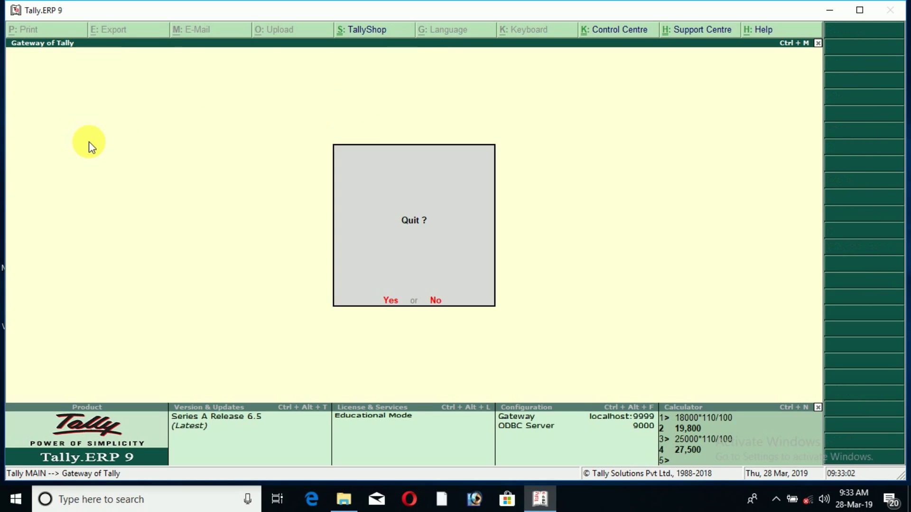
- Open the Cash ledger report (dalcash) in condensed view and bring up its configuration
key("n")
type("dalcash")
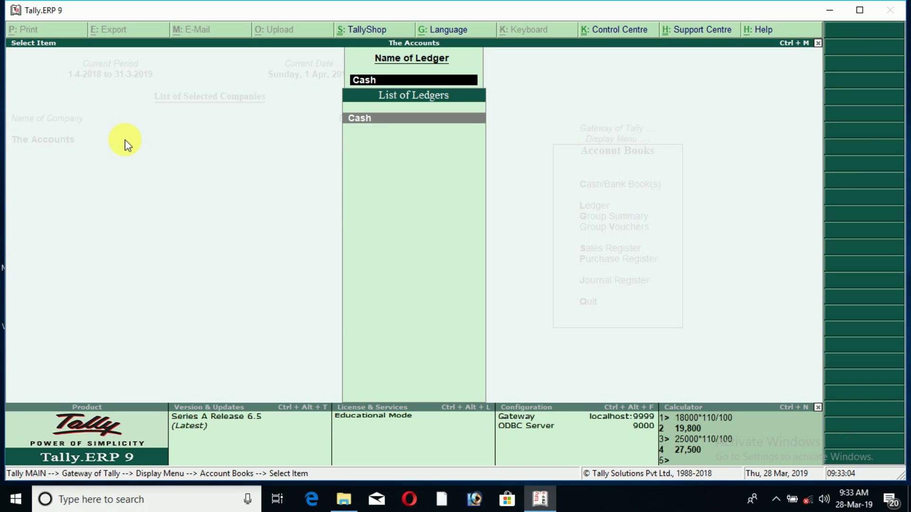
key("Return")
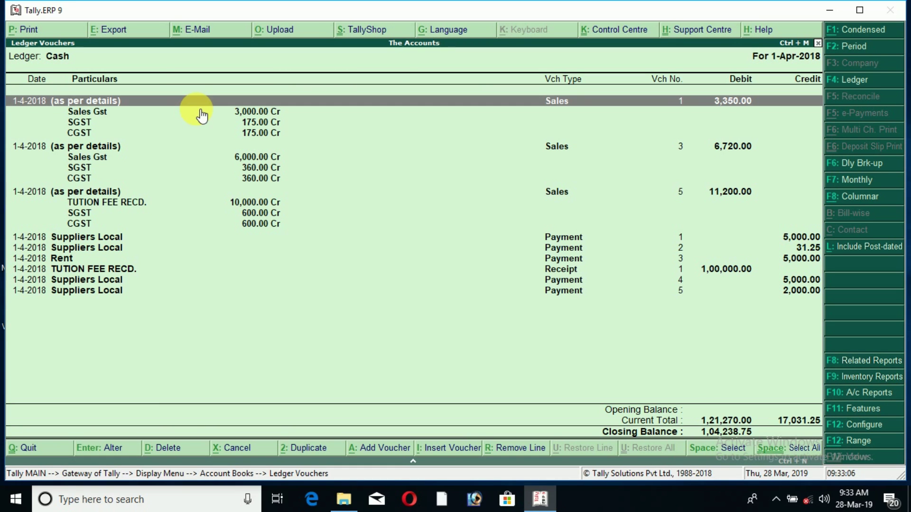
key("alt+F1")
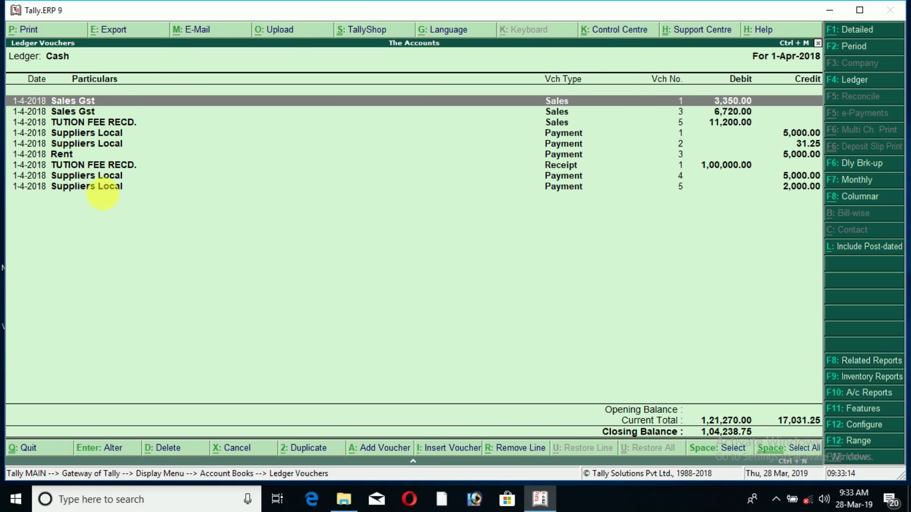
key("F12")
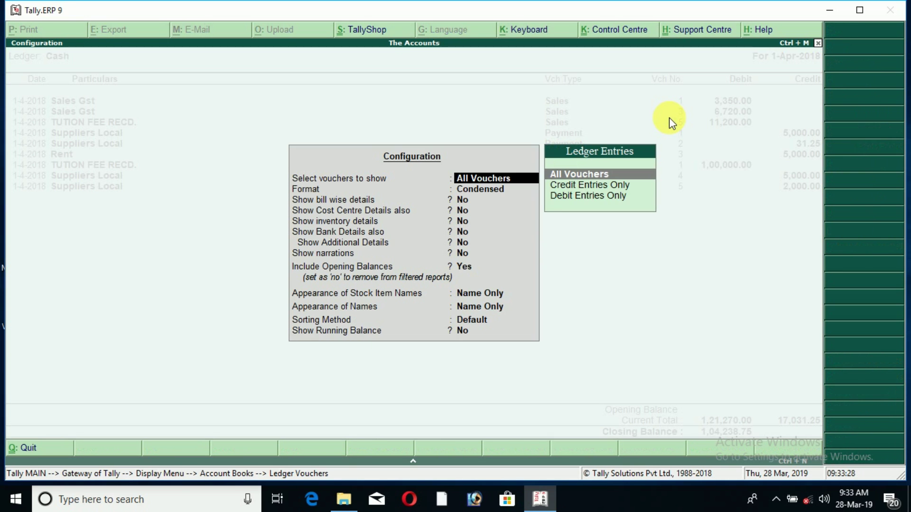
- Set Show narrations to Yes, apply it, and switch the Cash ledger to detailed view
key("Return")
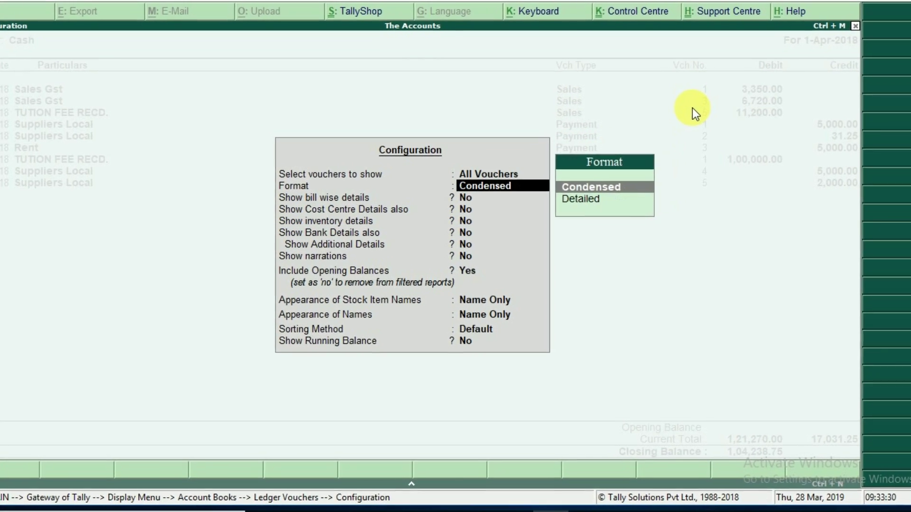
key("Return")
key("Return")
key("Return")
key("Return")
key("Return")
key("Return")
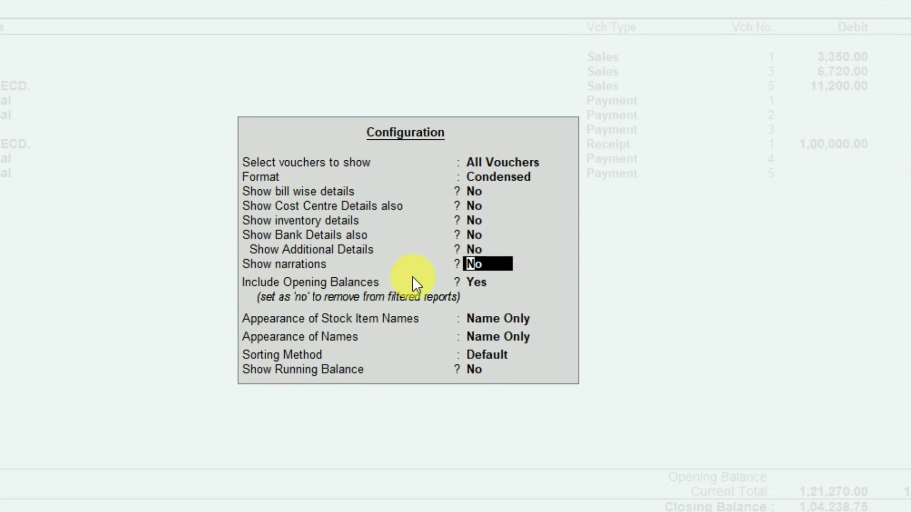
type("y")
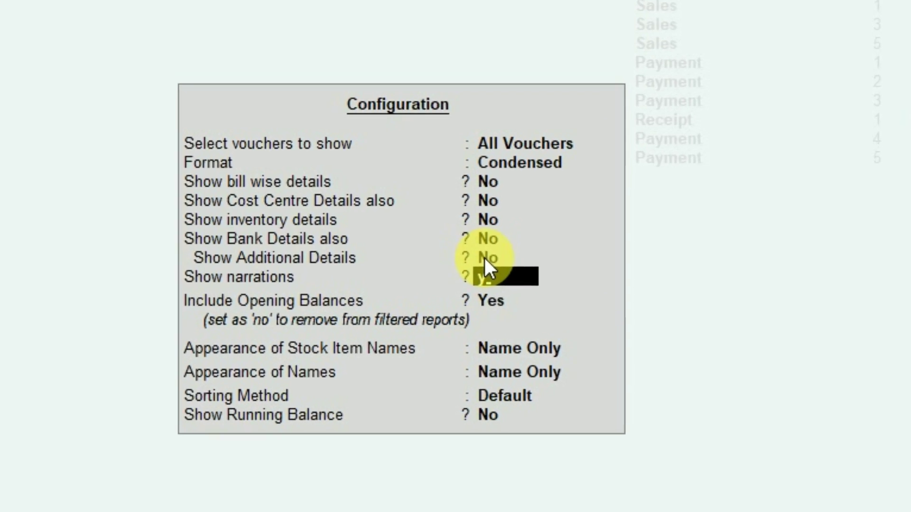
key("Return")
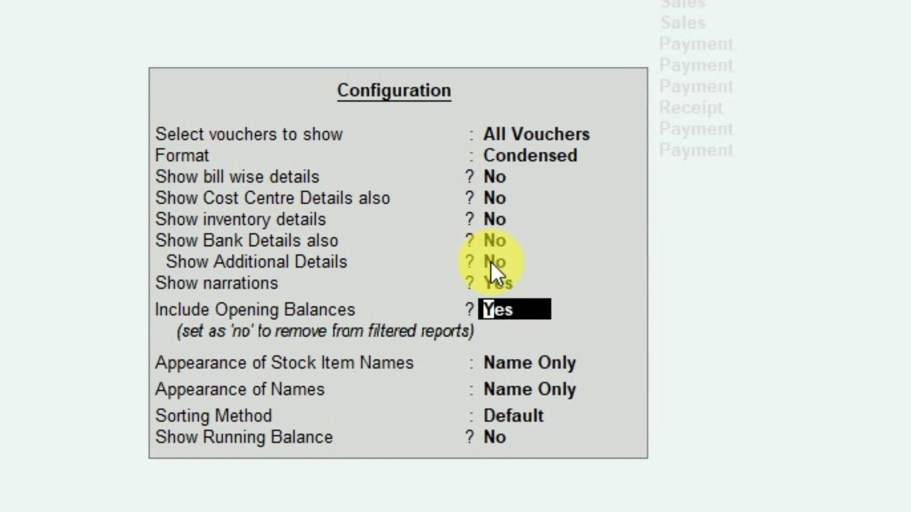
key("ctrl+a")
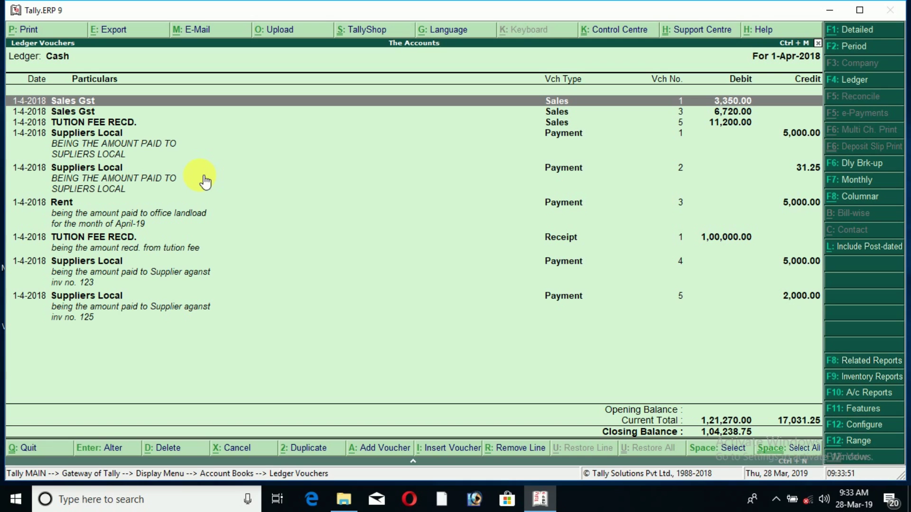
key("alt+F1")
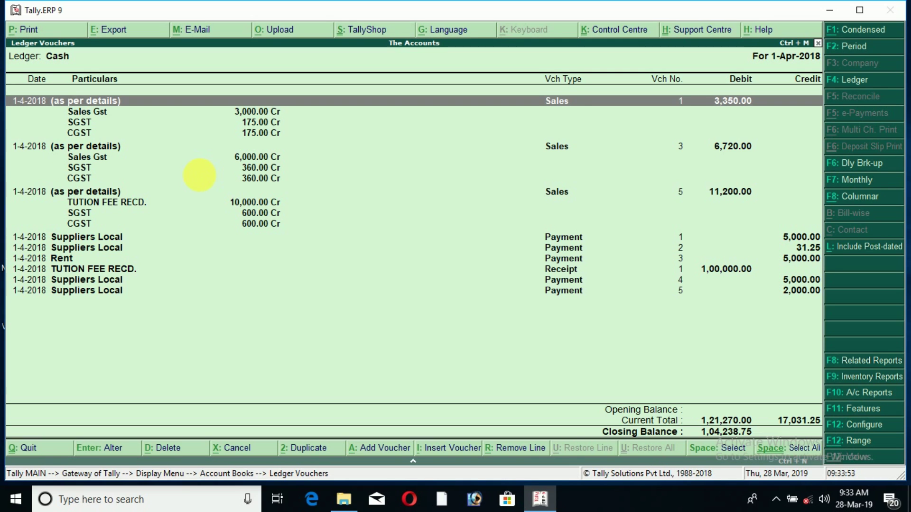
- In condensed view, show payment 4's narration, then open Sales voucher No. 1 for alteration
key("alt+F1")
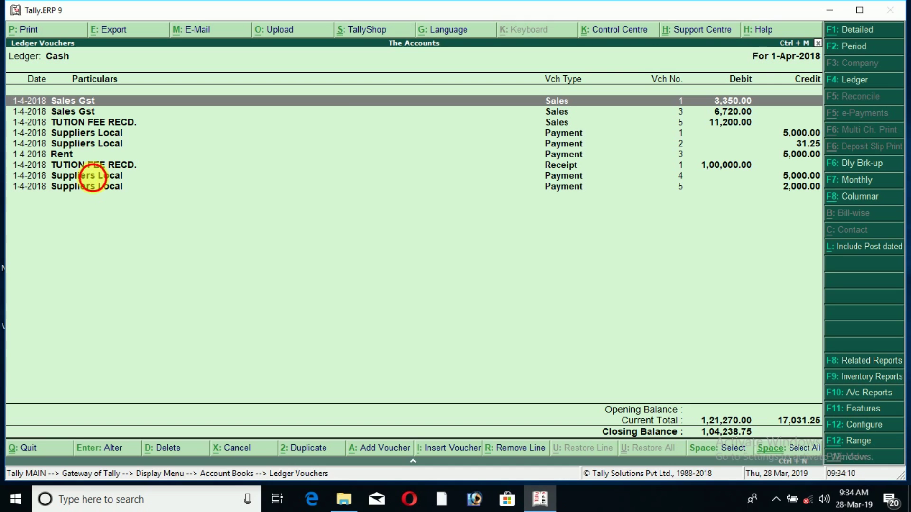
left_click(97, 177)
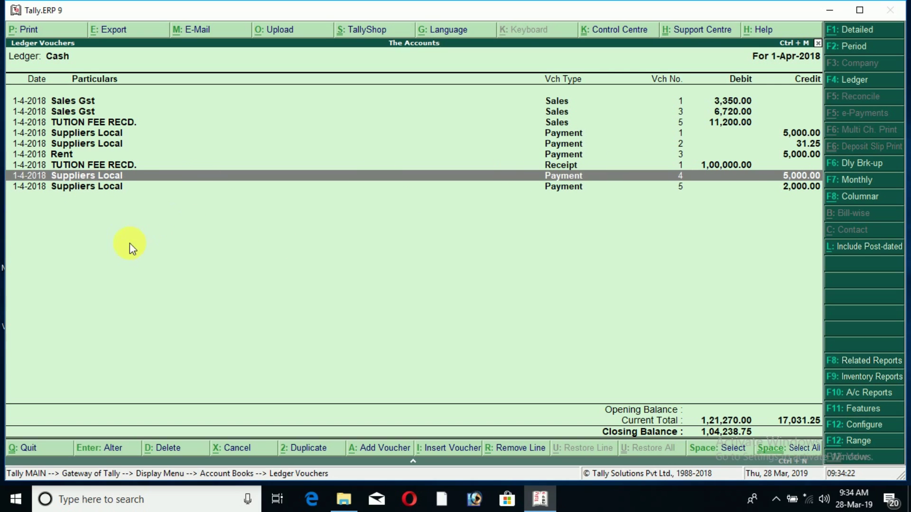
key("shift+Return")
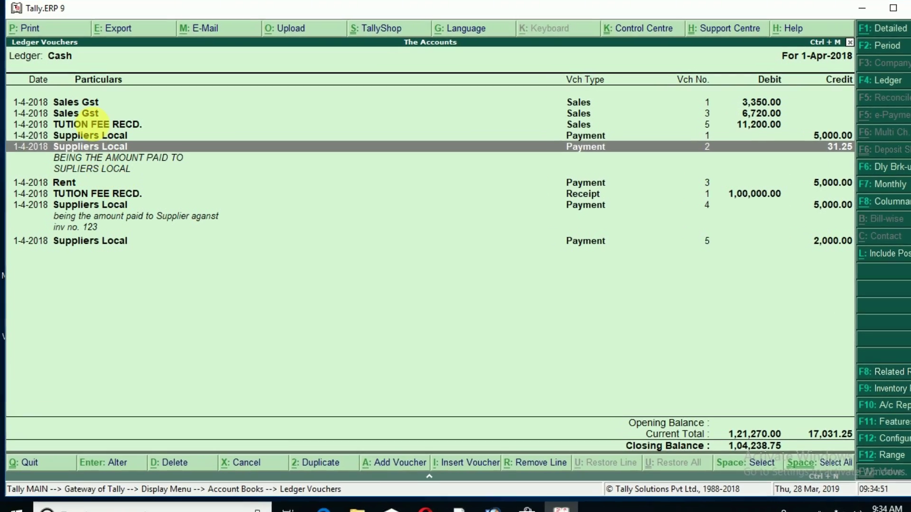
left_click(111, 107)
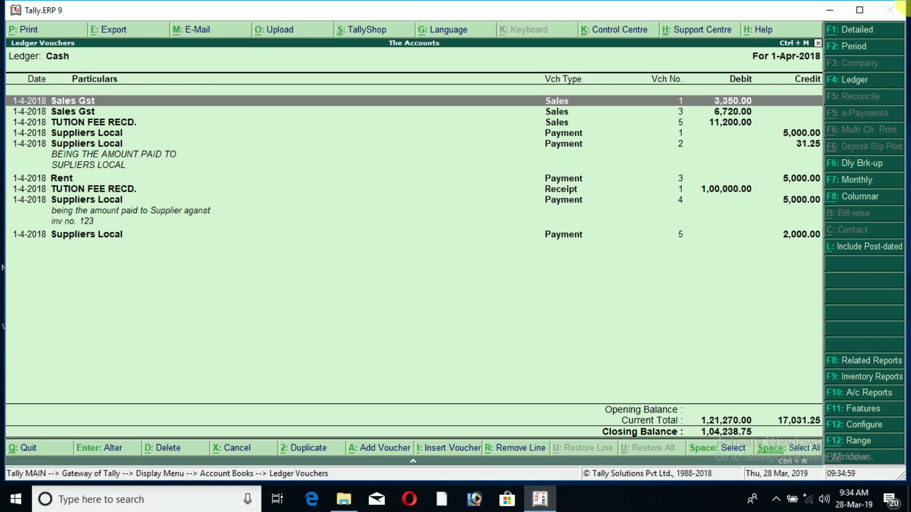
key("Return")
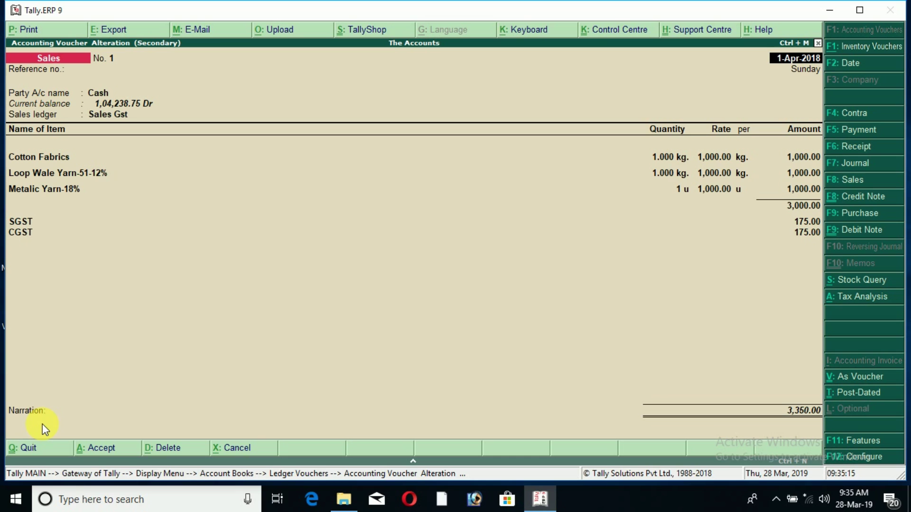
key("Return")
key("Return")
key("Return")
key("Return")
key("Return")
key("Return")
key("Return")
key("Return")
key("Return")
key("Return")
key("Return")
key("Return")
key("Return")
key("Return")
key("Return")
key("Return")
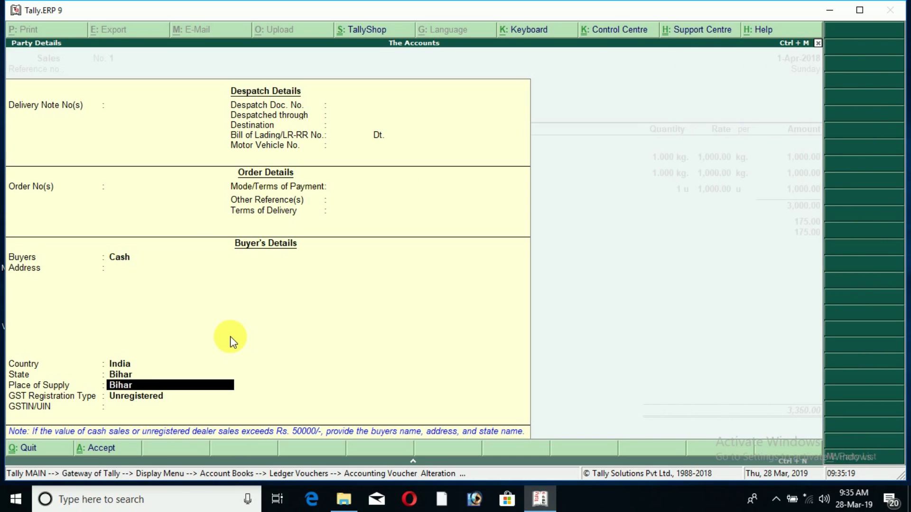
key("Return")
key("Return")
key("Return")
key("Return")
key("Return")
key("Return")
key("Return")
key("Return")
key("Return")
key("Return")
key("Return")
key("Return")
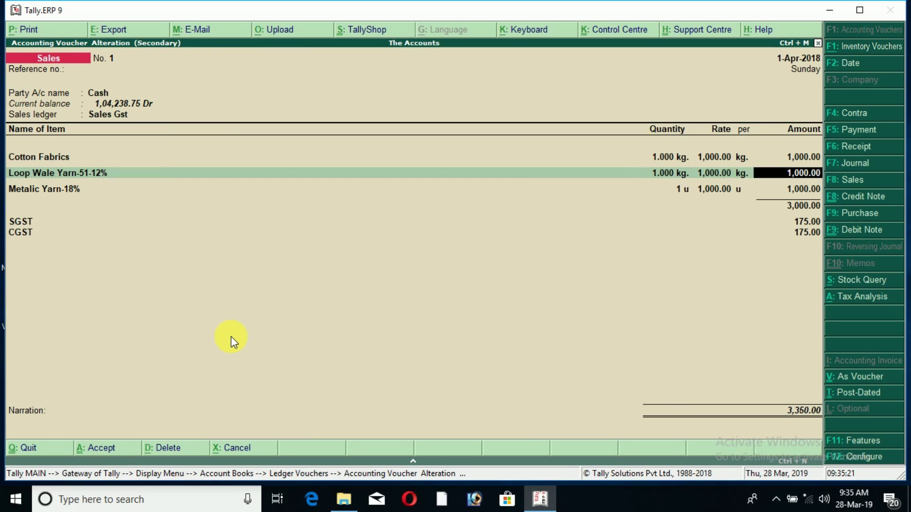
key("Return")
key("Return")
key("Return")
key("Return")
key("Return")
key("Return")
key("Return")
key("Return")
key("Return")
key("Return")
key("Return")
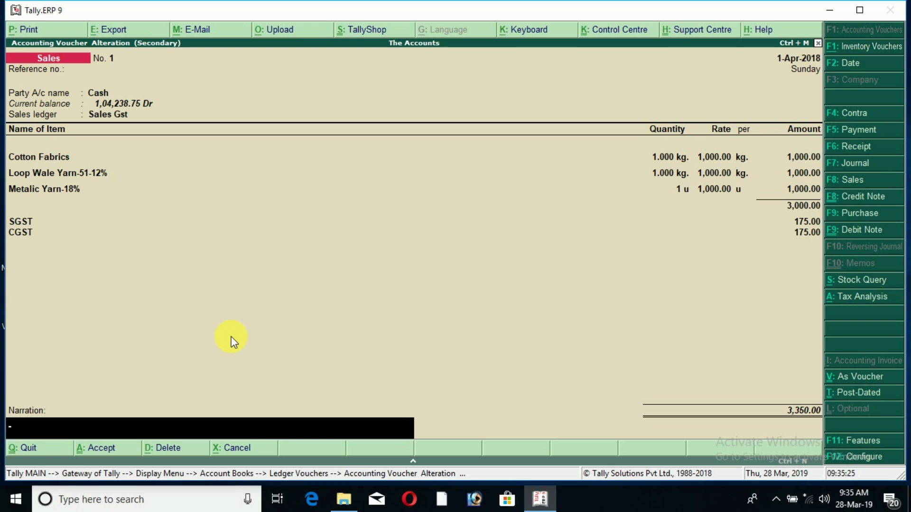
key("Return")
key("Return")
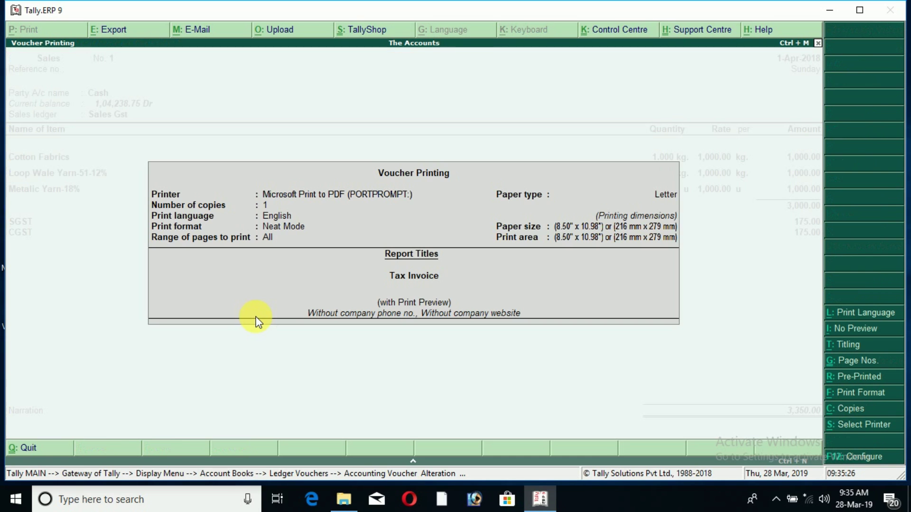
key("Escape")
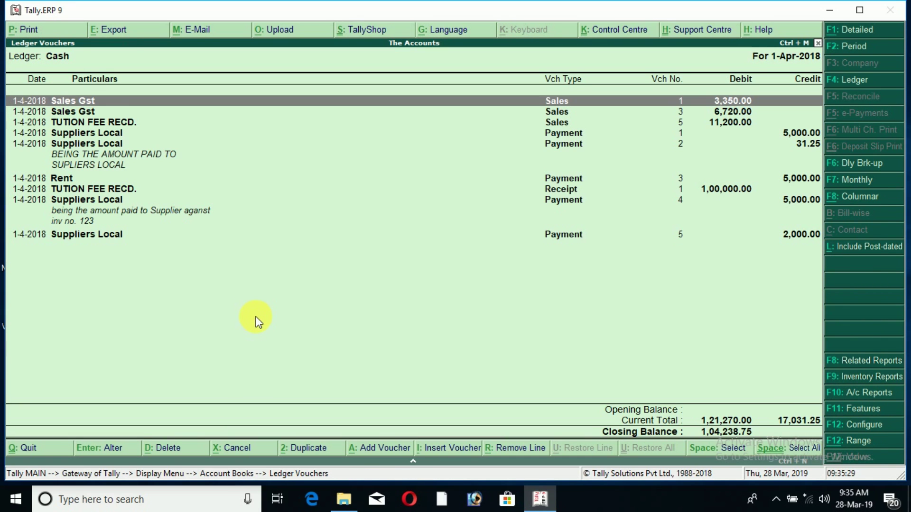
key("Return")
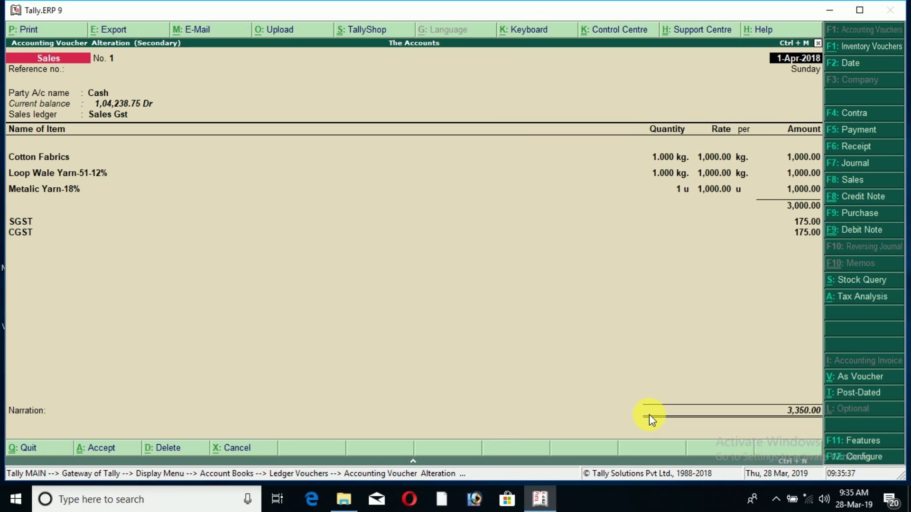
- Enter the narration 'BILL NO. 1' at the end of Sales voucher No. 1
key("ctrl+End")
key("Return")
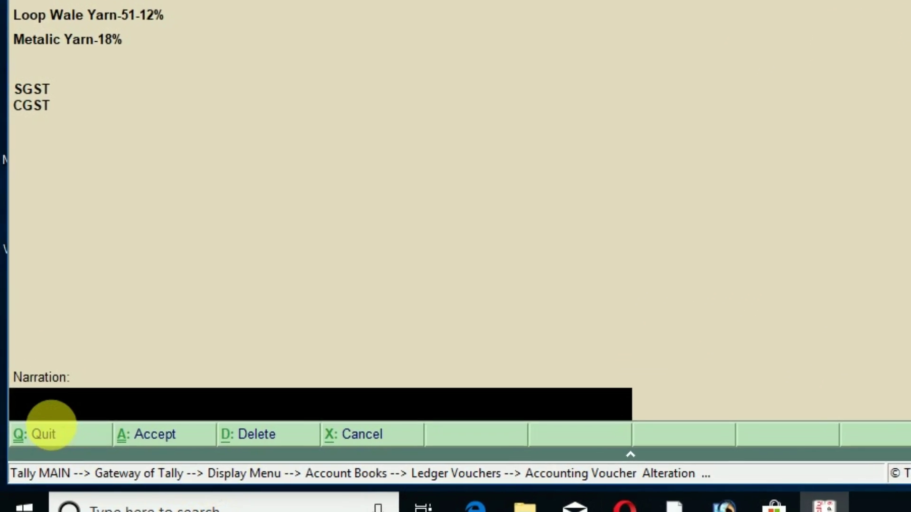
type("Bl")
type("LL NO. ")
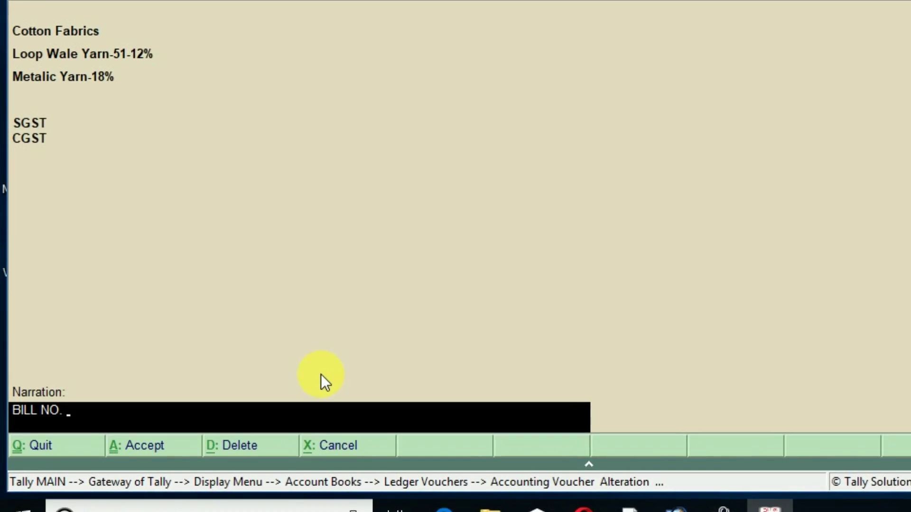
type("1")
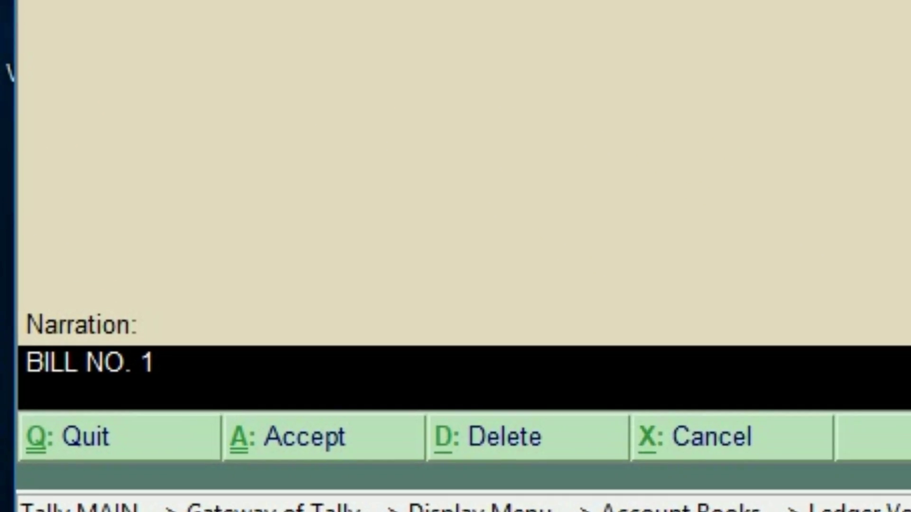
key("Return")
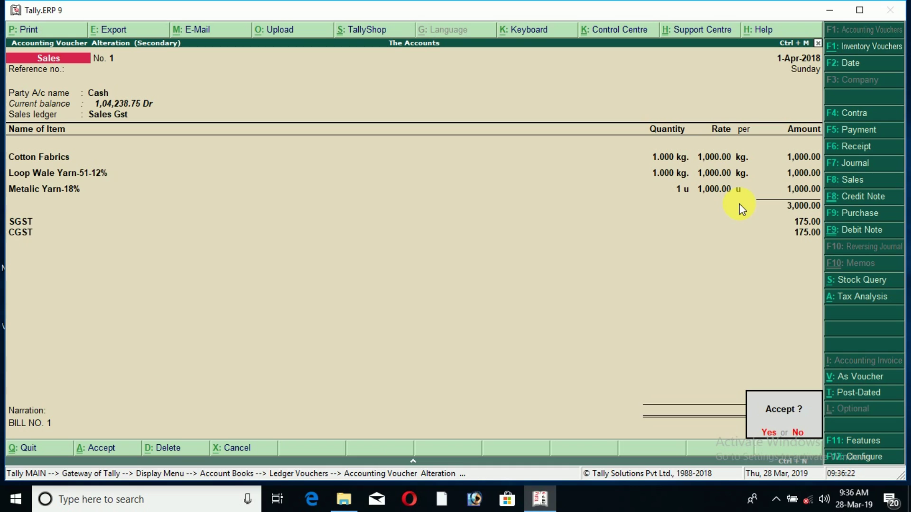
key("Escape")
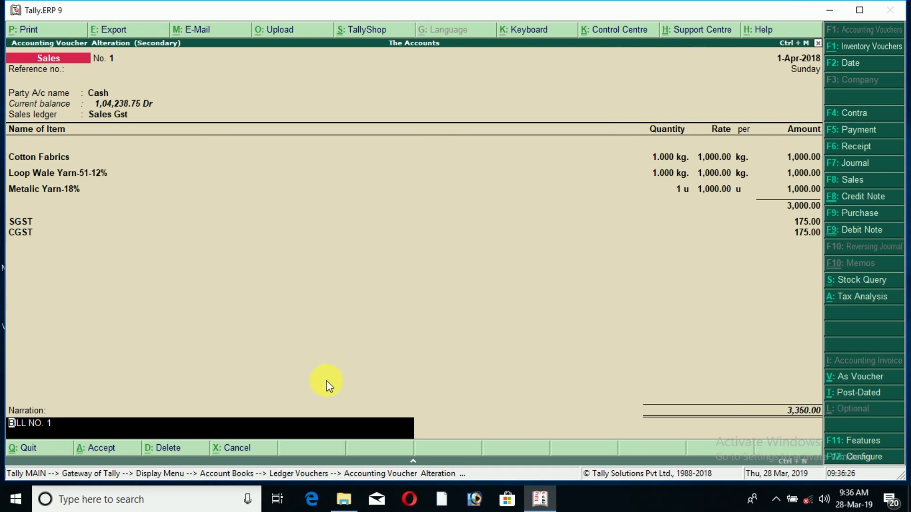
key("ctrl+Home")
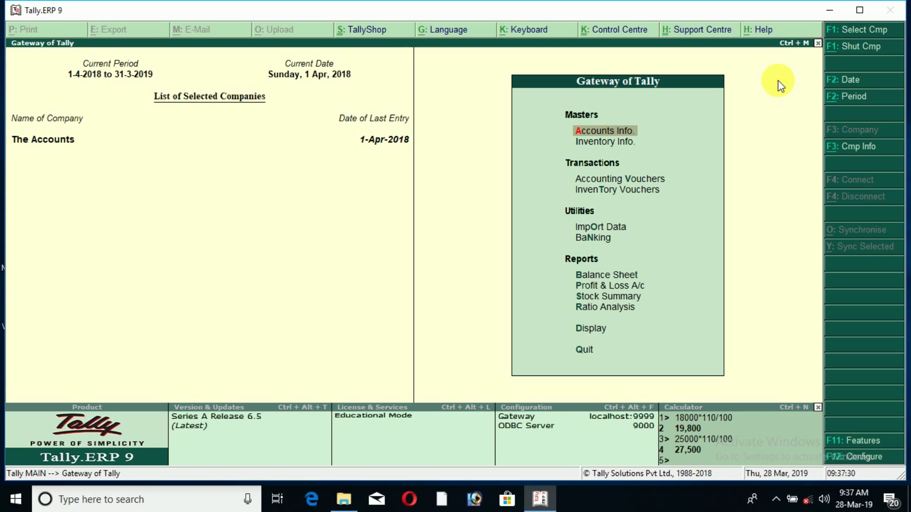
- Use the Ctrl+N calculator to list closing balances of CASH, SGST, CGST and IGST
key("ctrl+n")
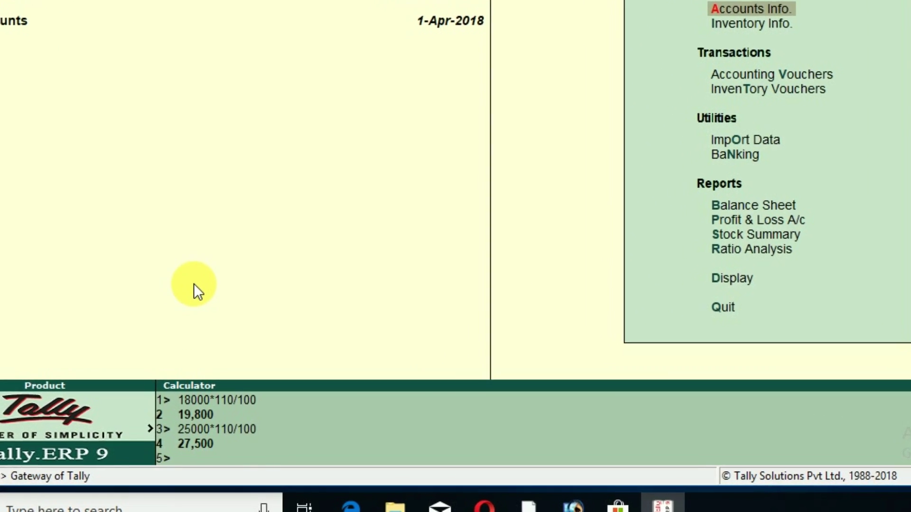
type("CASH")
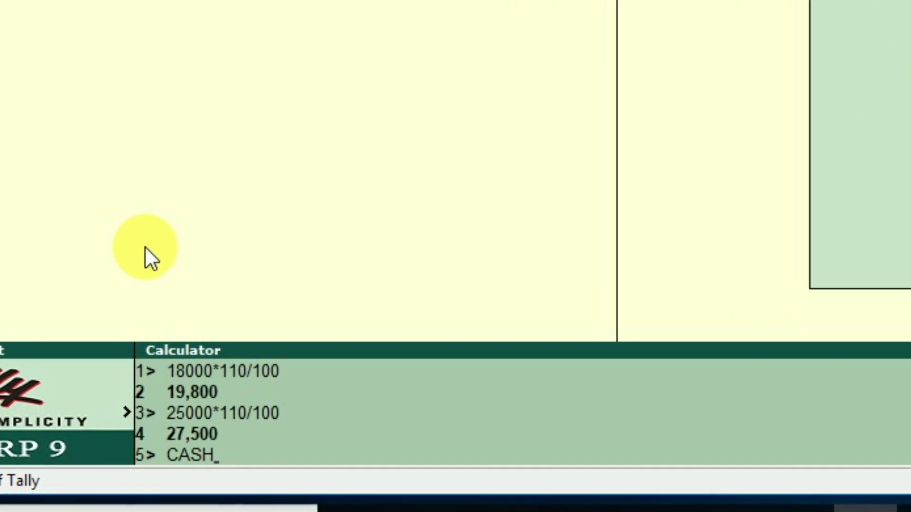
key("Return")
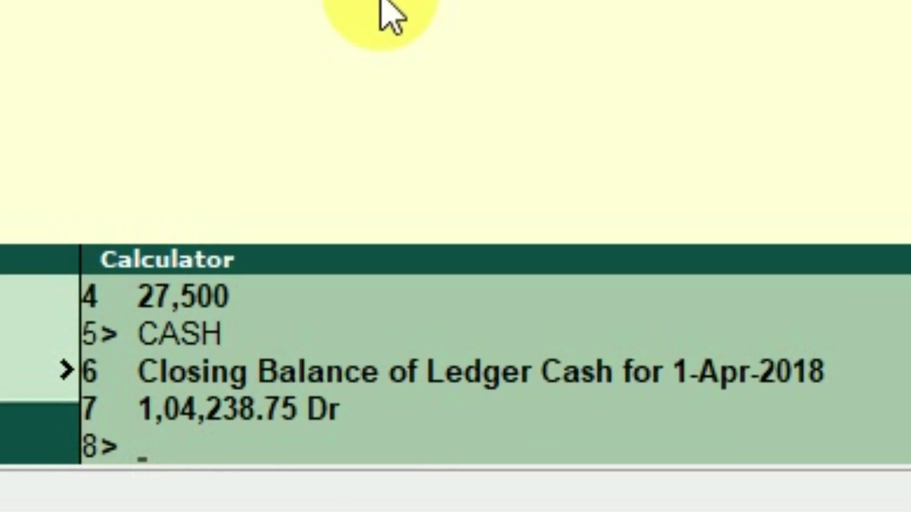
type("SGST")
key("Return")
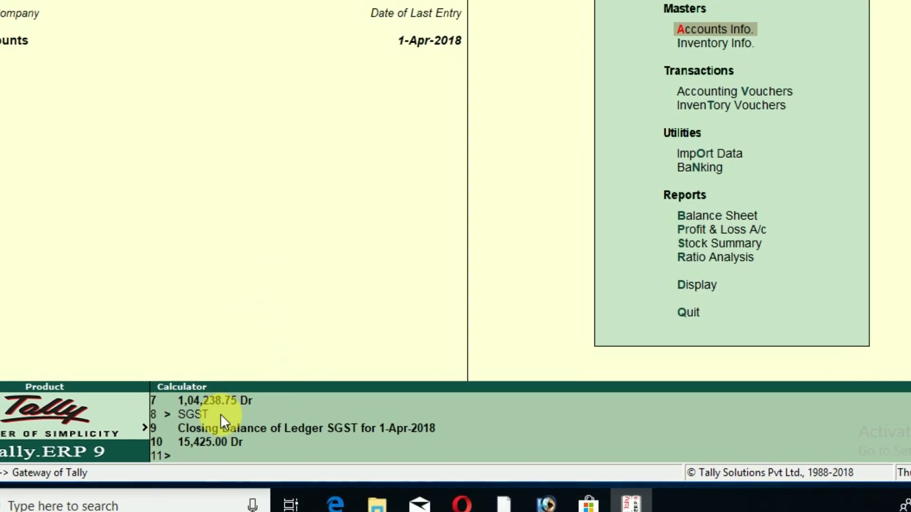
type("CGST")
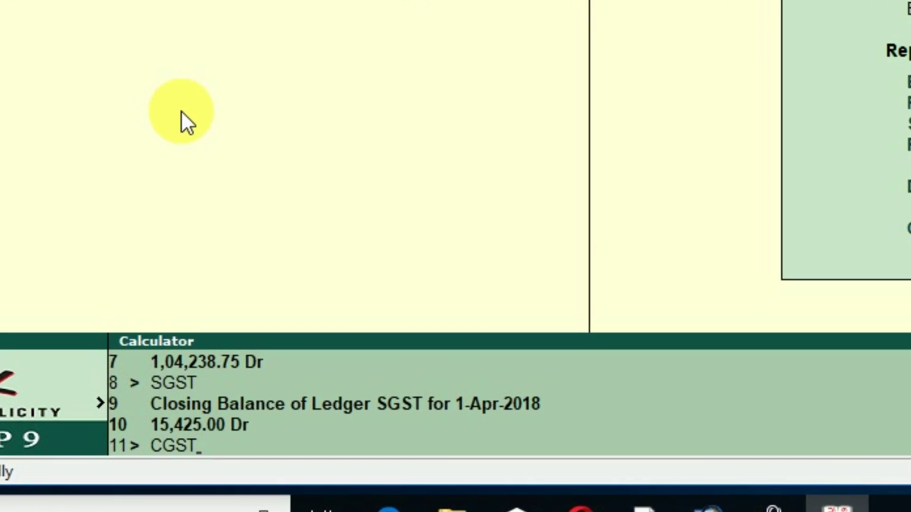
key("Return")
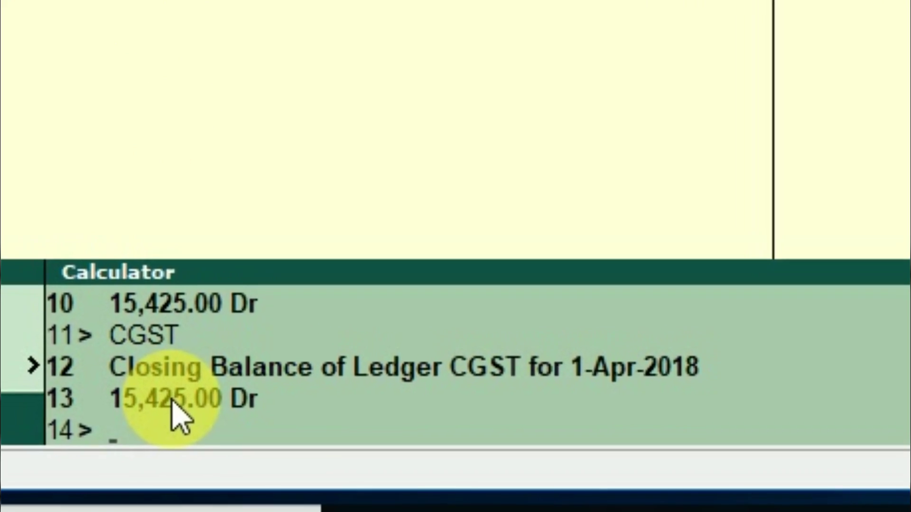
type("IGST")
key("Return")
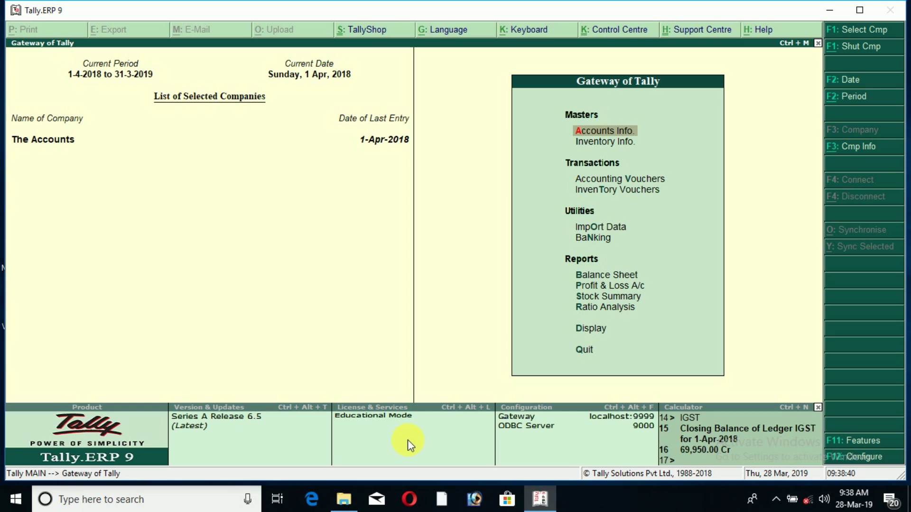